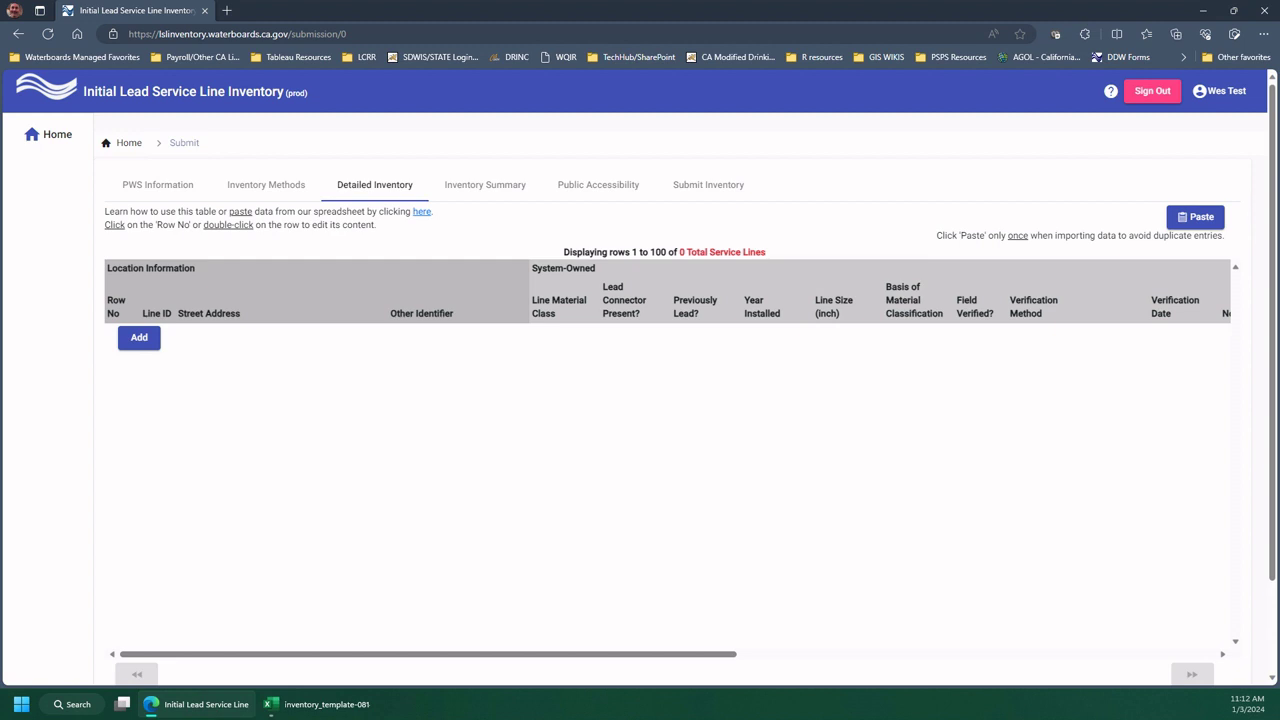
Bring up the Excel template's Detailed Inventory sheet and scroll across its columns to the entire-line classification.
{"action": "left_click", "coordinate": [328, 706]}
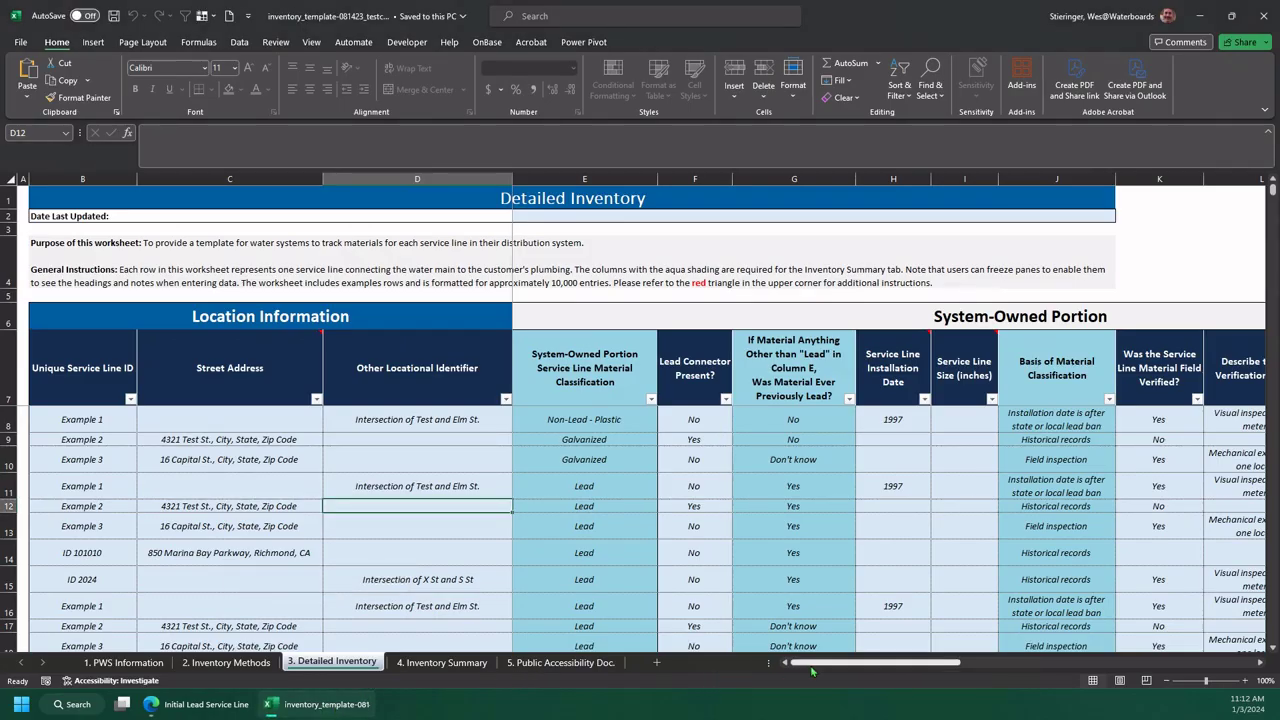
{"action": "left_click_drag", "start_coordinate": [875, 662], "coordinate": [1158, 663]}
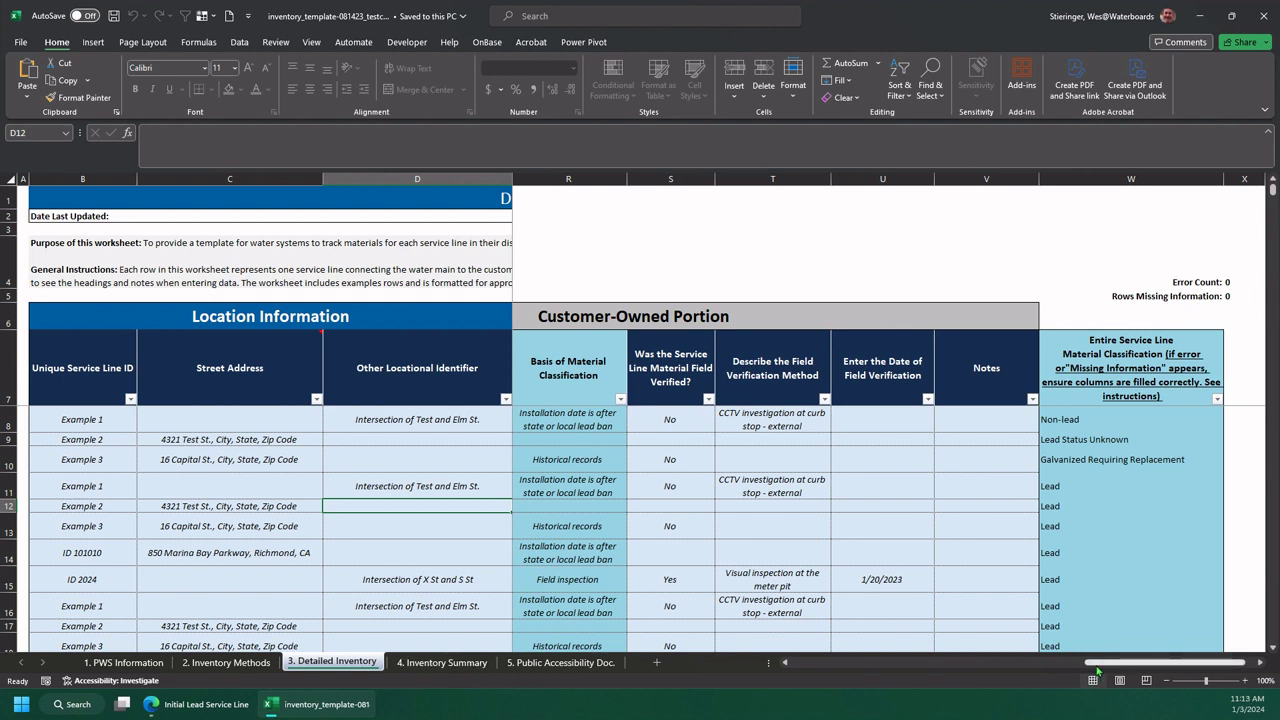
{"action": "left_click_drag", "start_coordinate": [1095, 662], "coordinate": [789, 663]}
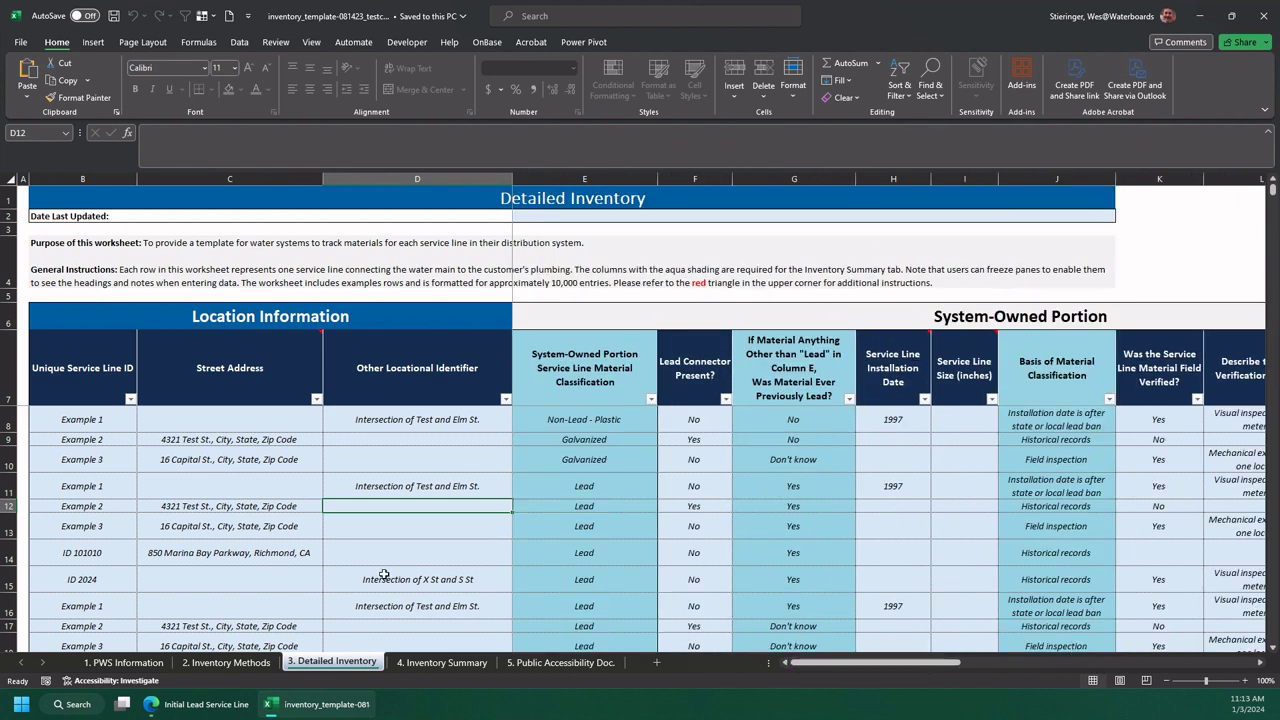
Copy the Excel example rows from B8 (Example 1) through row 20, up to the classification column.
{"action": "left_click", "coordinate": [73, 427]}
{"action": "left_click_drag", "start_coordinate": [70, 435], "coordinate": [880, 528]}
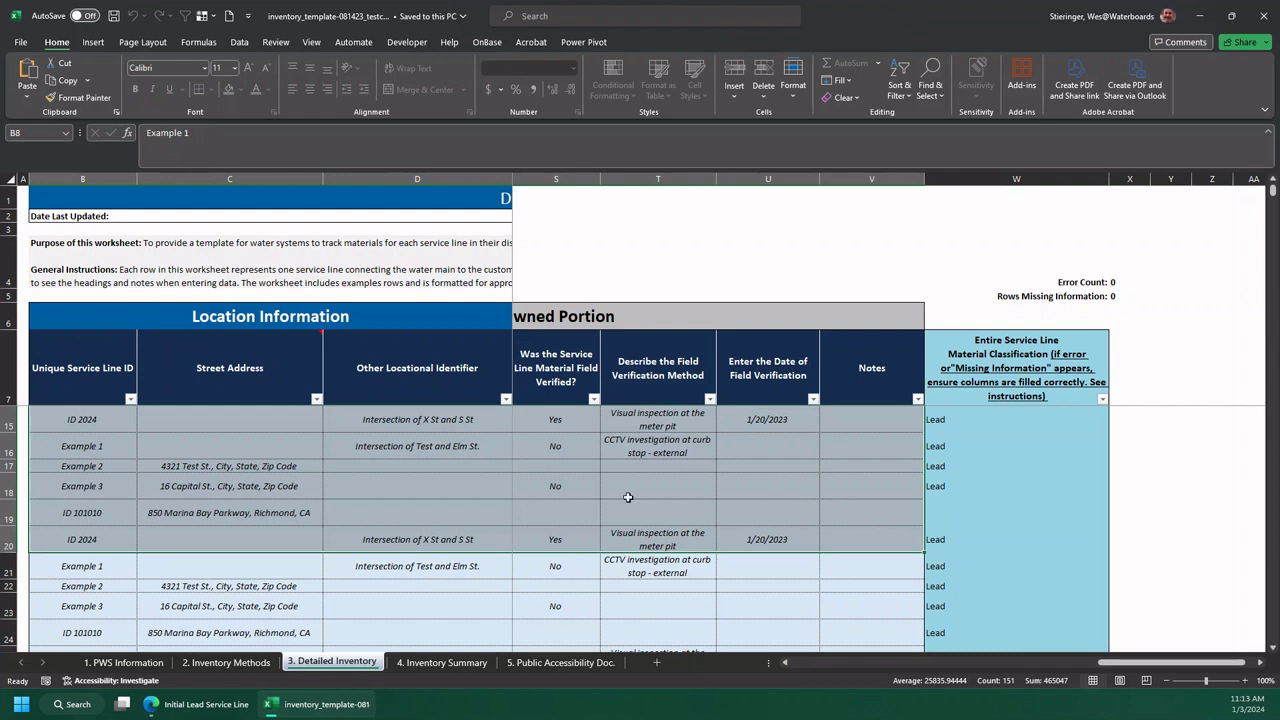
{"action": "key", "text": "ctrl+c"}
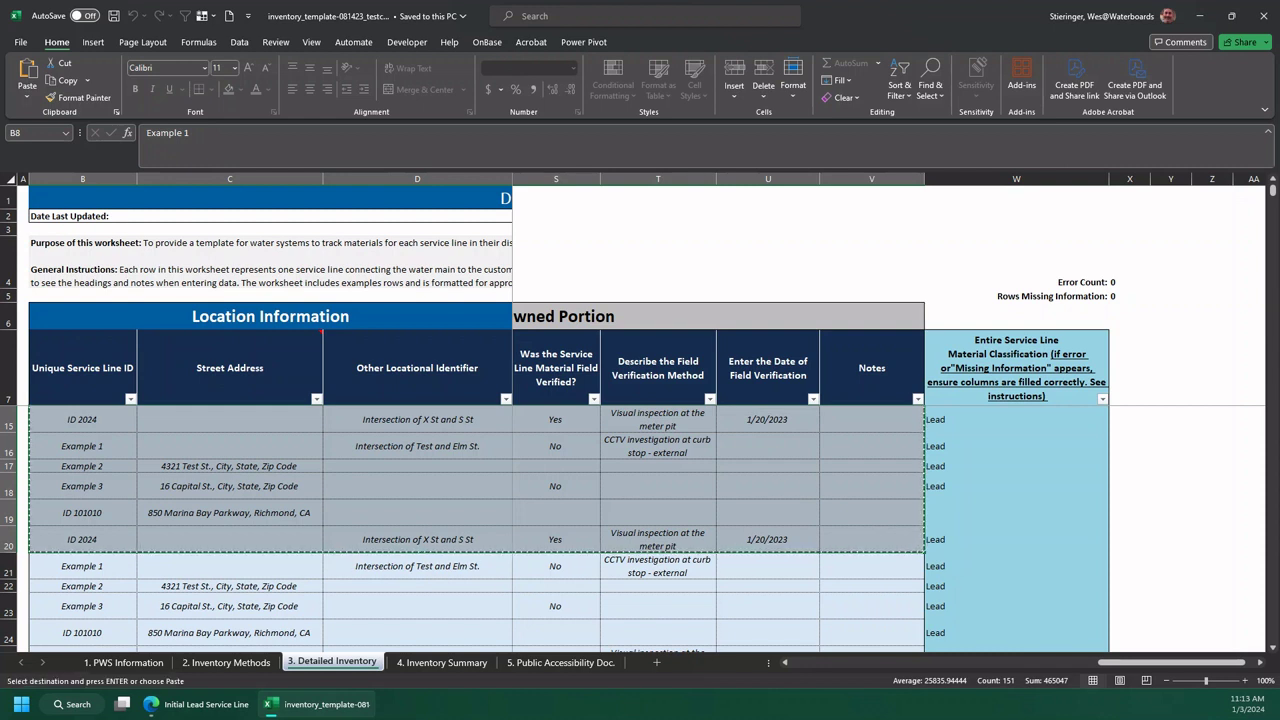
{"action": "right_click", "coordinate": [425, 451]}
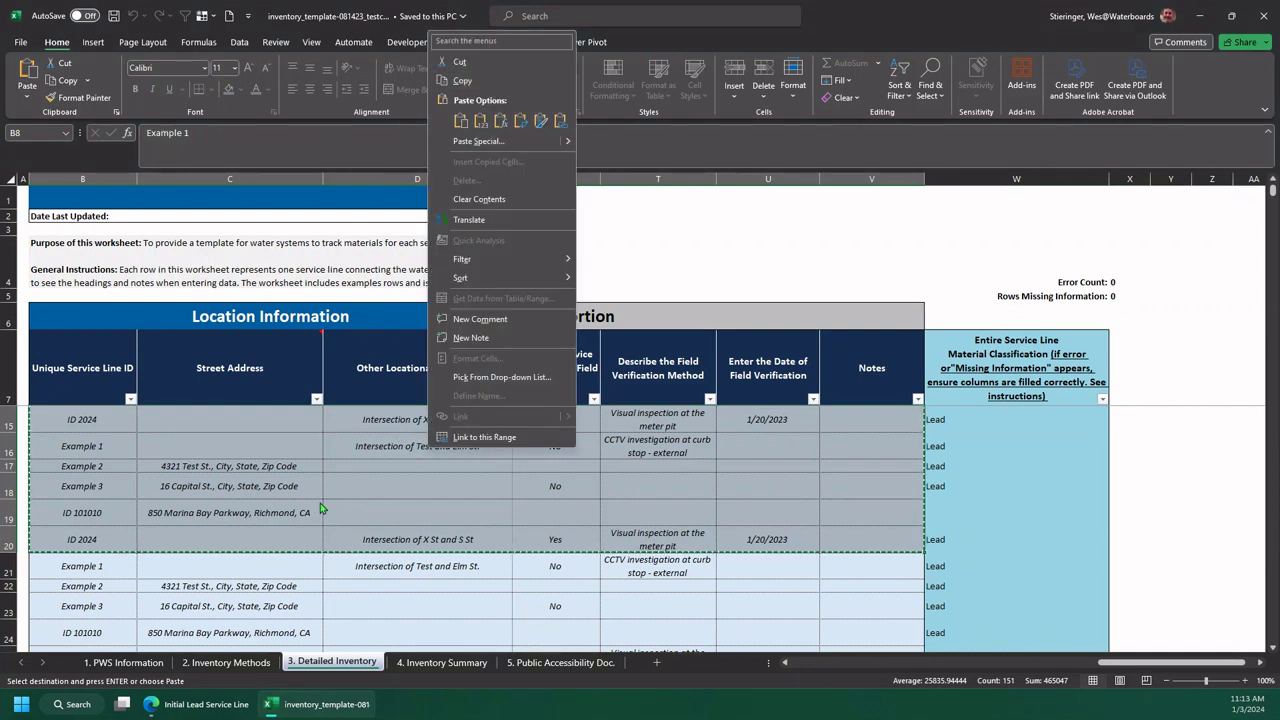
{"action": "key", "text": "Escape"}
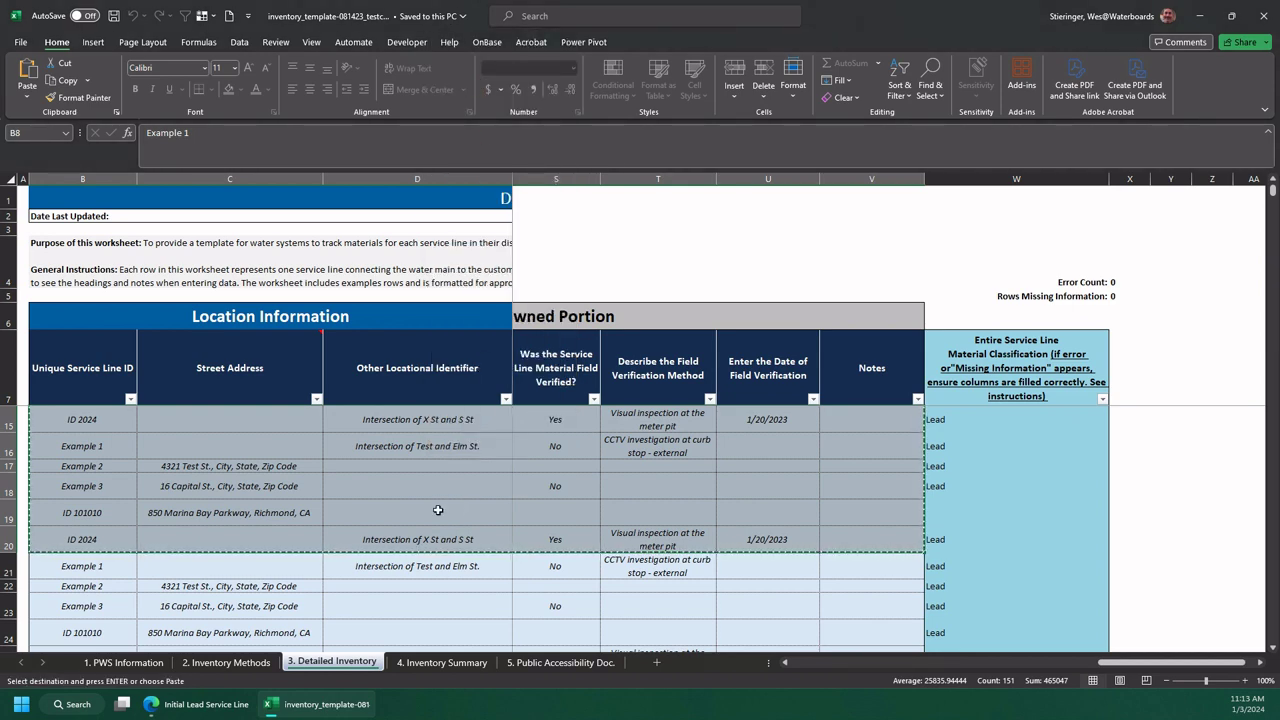
Paste the copied rows into the web Detailed Inventory table, giving 13 total service lines.
{"action": "left_click", "coordinate": [207, 710]}
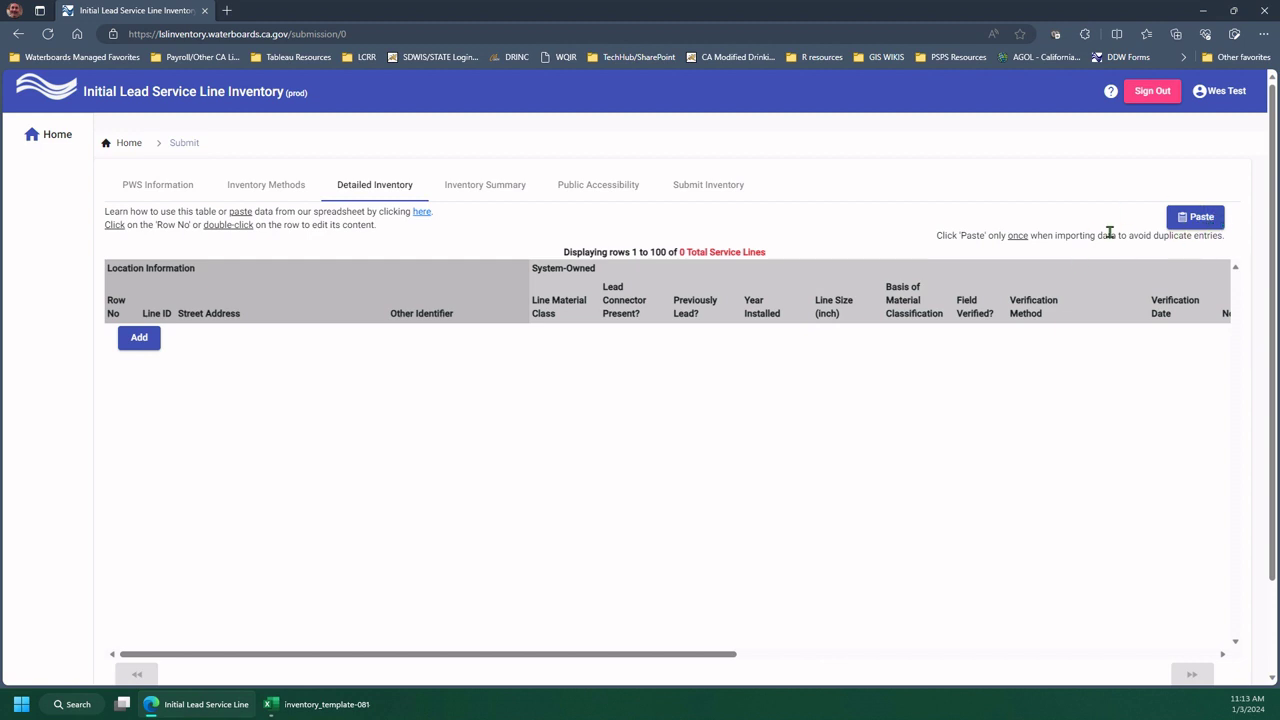
{"action": "left_click", "coordinate": [1196, 222]}
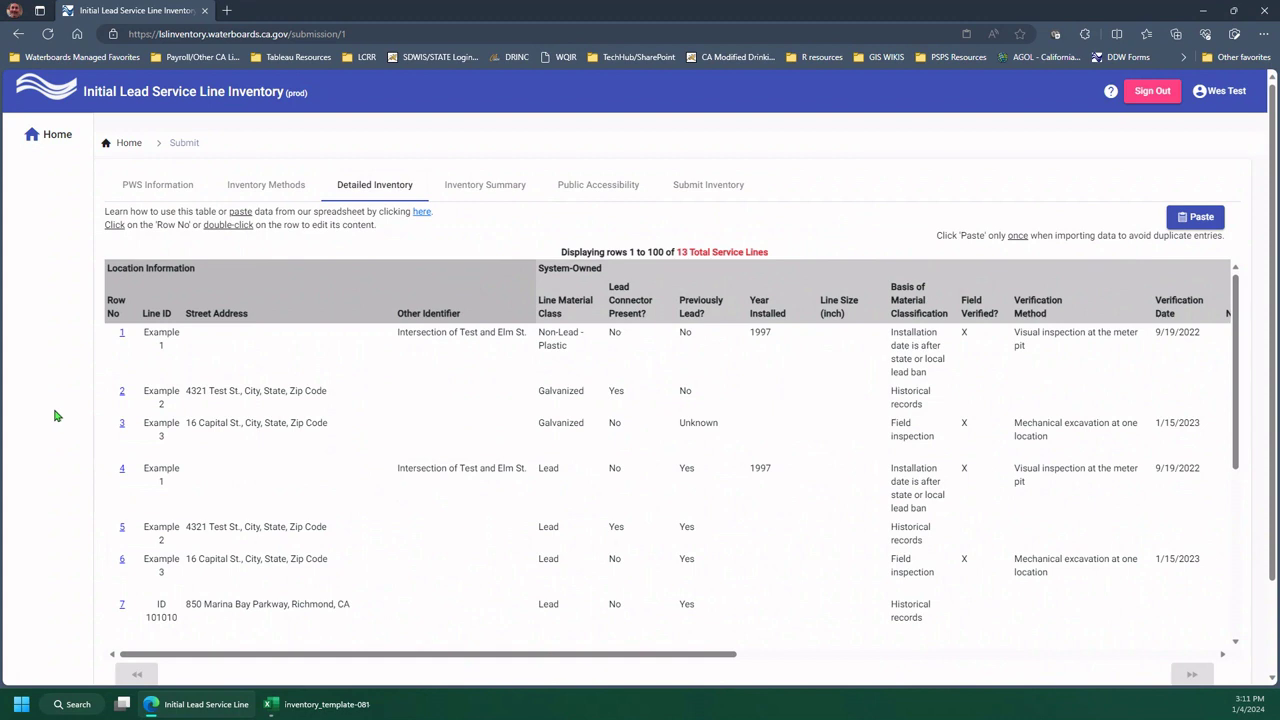
Return to the Excel template and deselect the copied range by selecting cell B21.
{"action": "mouse_move", "coordinate": [318, 704]}
{"action": "left_click", "coordinate": [316, 640]}
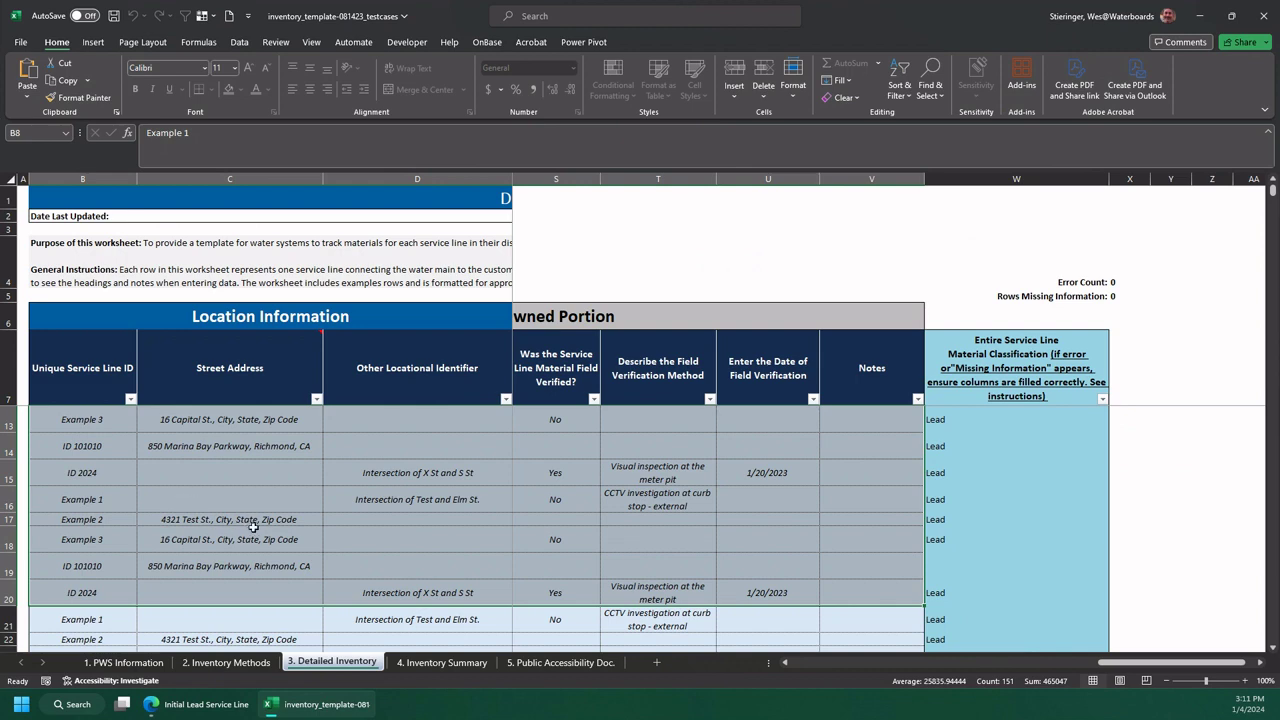
{"action": "scroll", "coordinate": [255, 525], "scroll_direction": "down", "scroll_amount": 1}
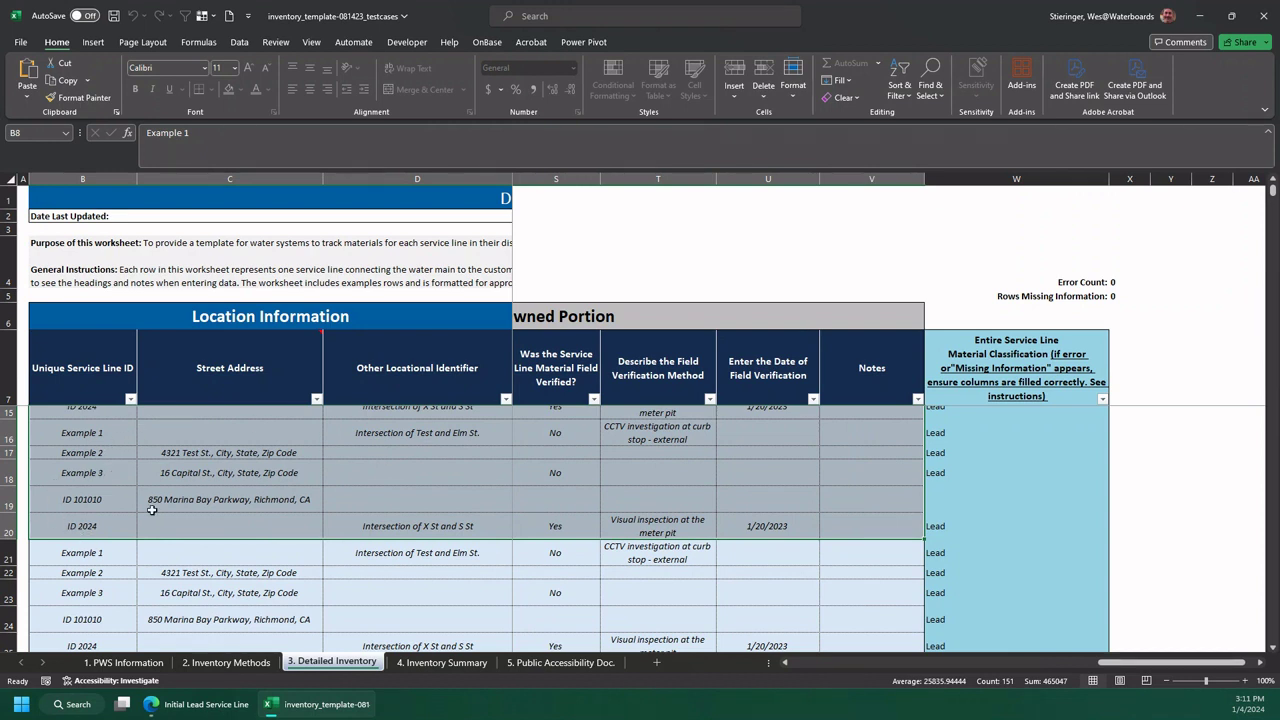
{"action": "left_click", "coordinate": [125, 550]}
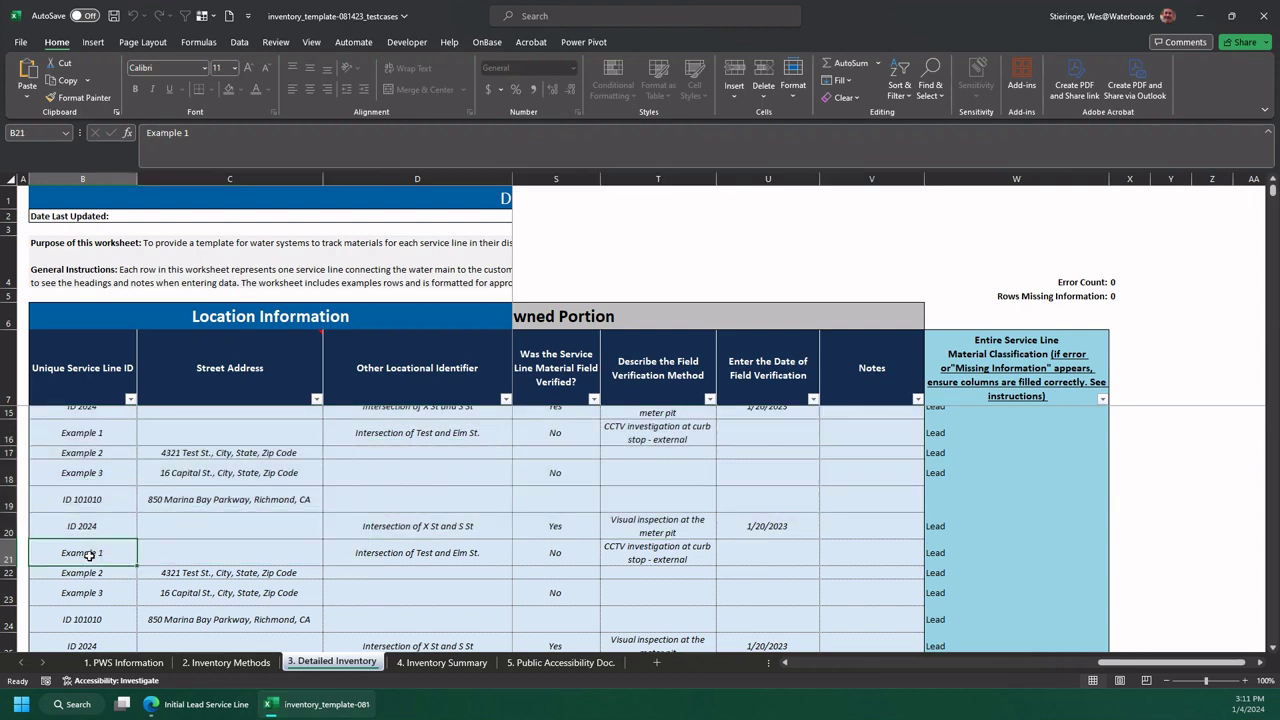
Save the 13 pasted lines and check their Lead and Non-lead entire-line classifications.
{"action": "left_click", "coordinate": [200, 706]}
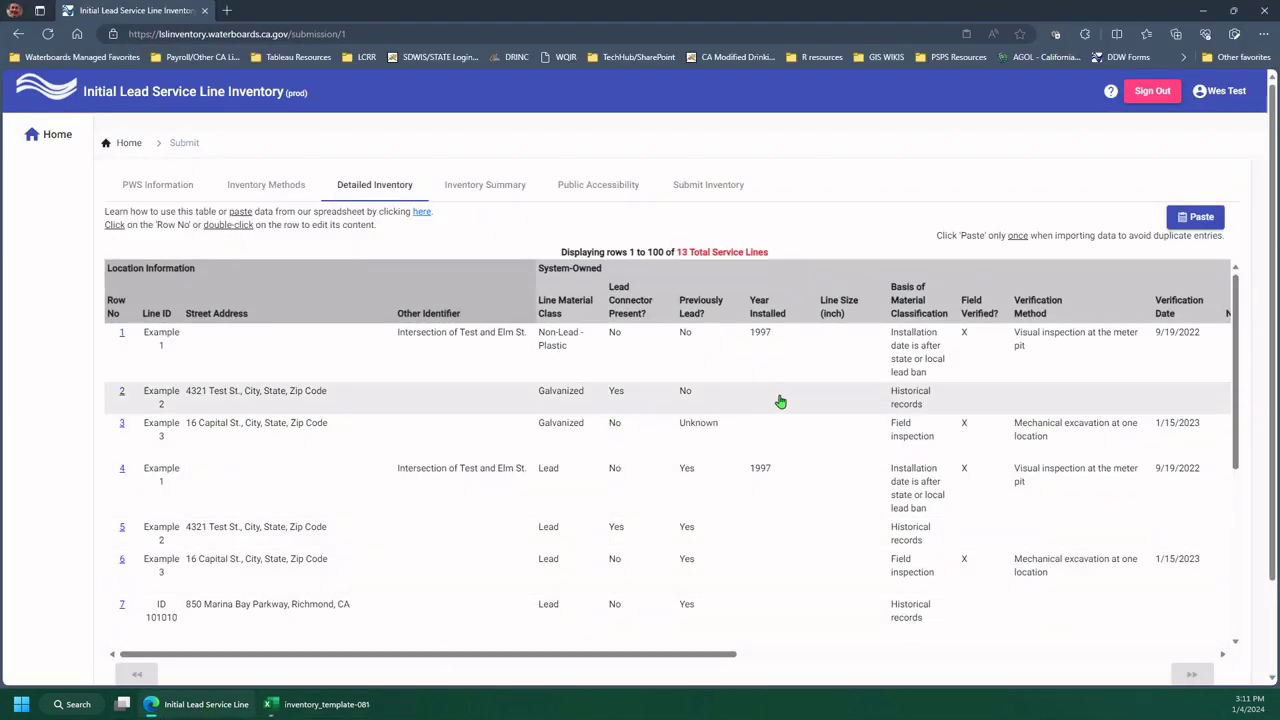
{"action": "scroll", "coordinate": [790, 410], "scroll_direction": "down", "scroll_amount": 5}
{"action": "scroll", "coordinate": [793, 416], "scroll_direction": "down", "scroll_amount": 1}
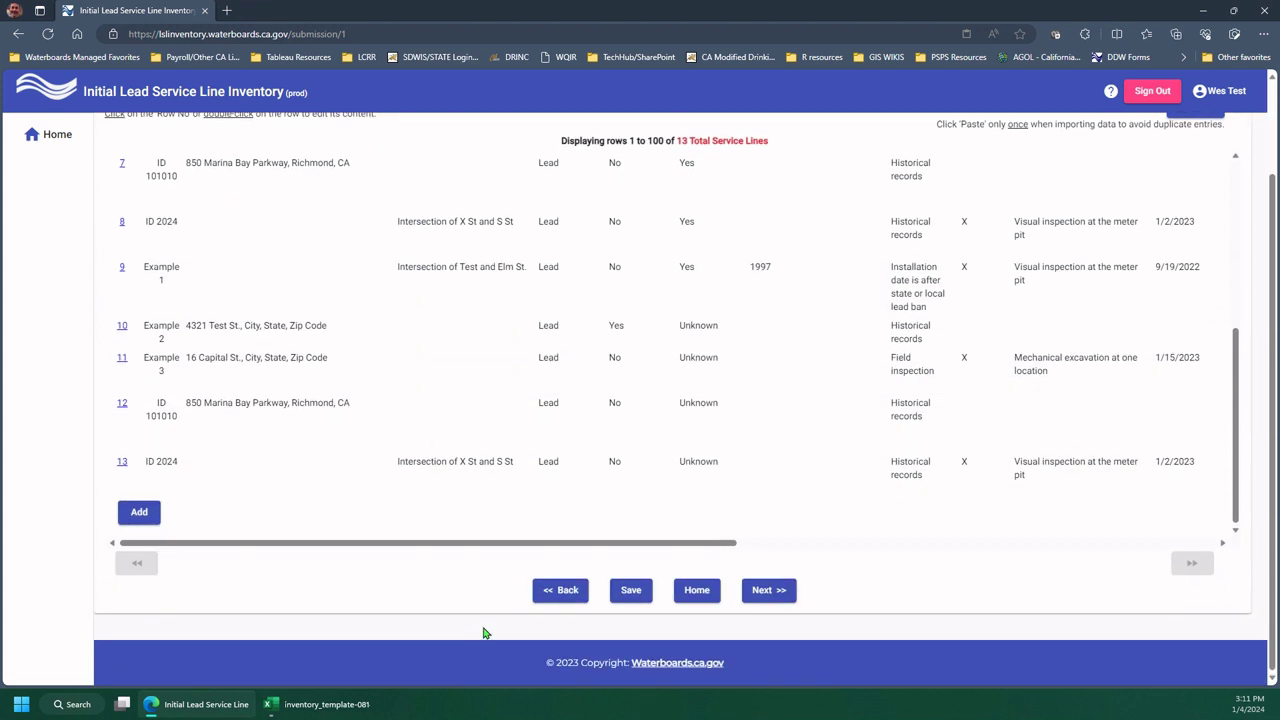
{"action": "left_click", "coordinate": [629, 592]}
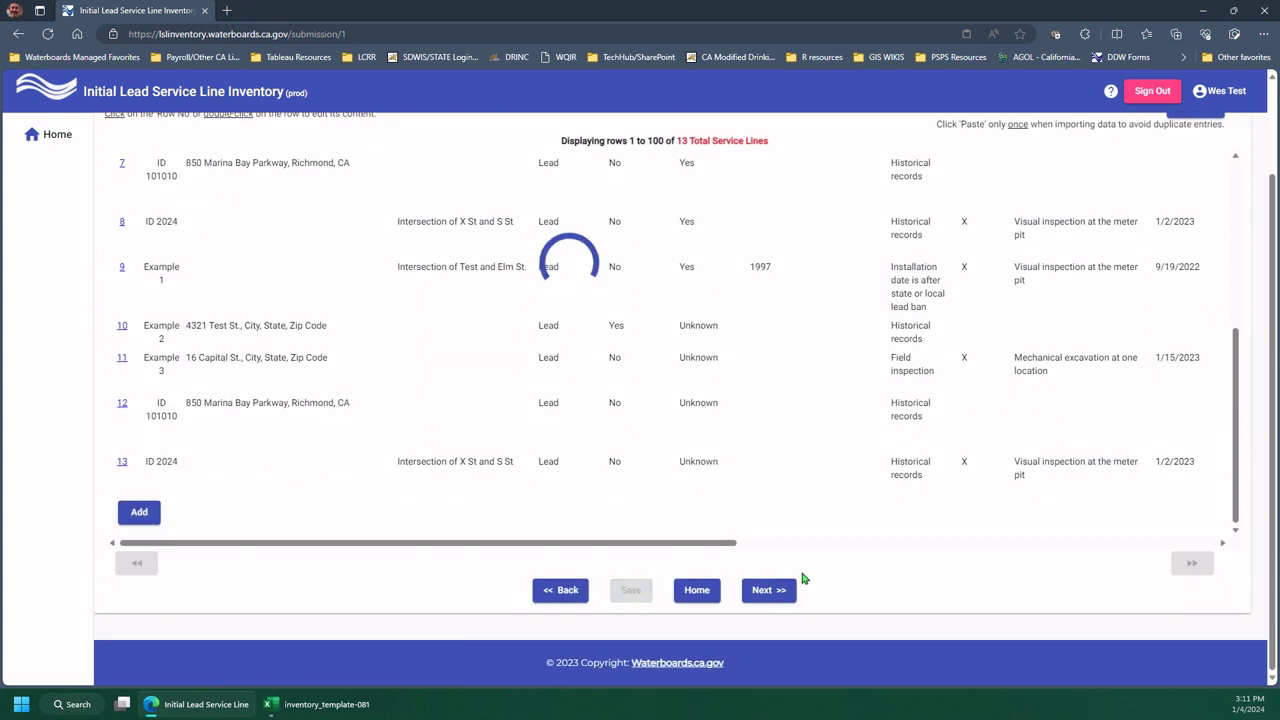
{"action": "left_click_drag", "start_coordinate": [699, 552], "coordinate": [1187, 540]}
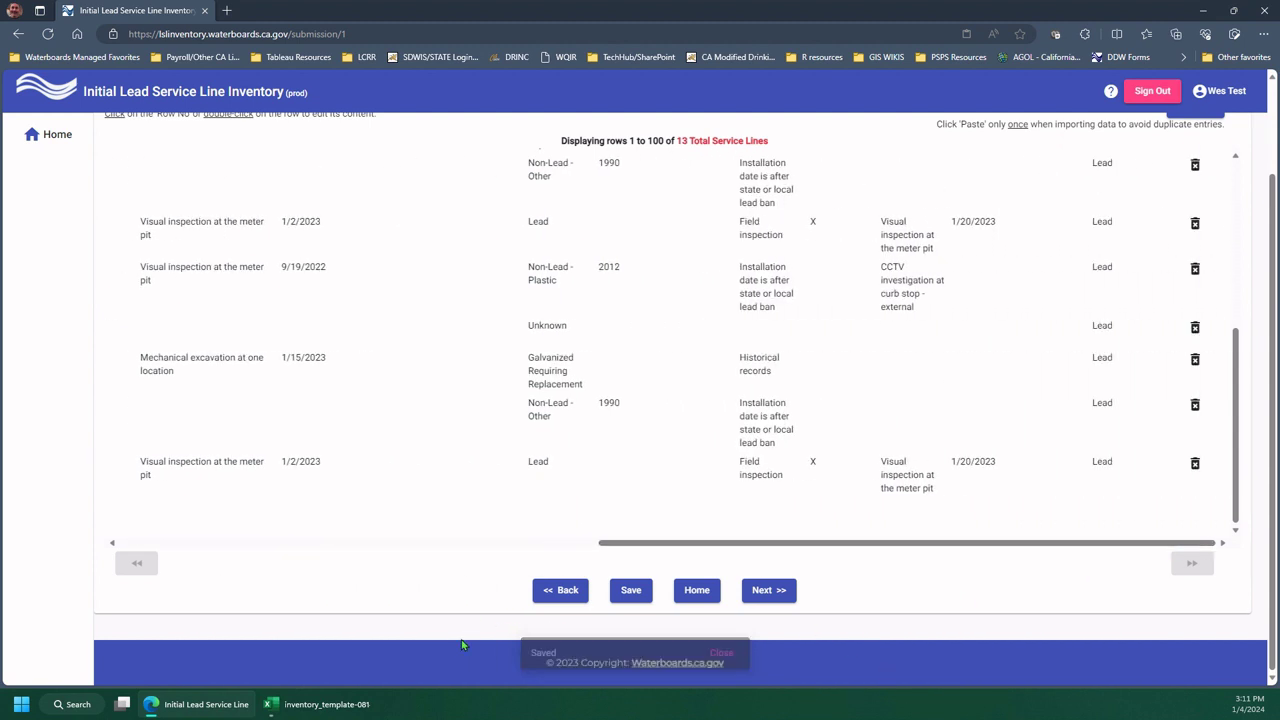
{"action": "scroll", "coordinate": [1080, 398], "scroll_direction": "up", "scroll_amount": 5}
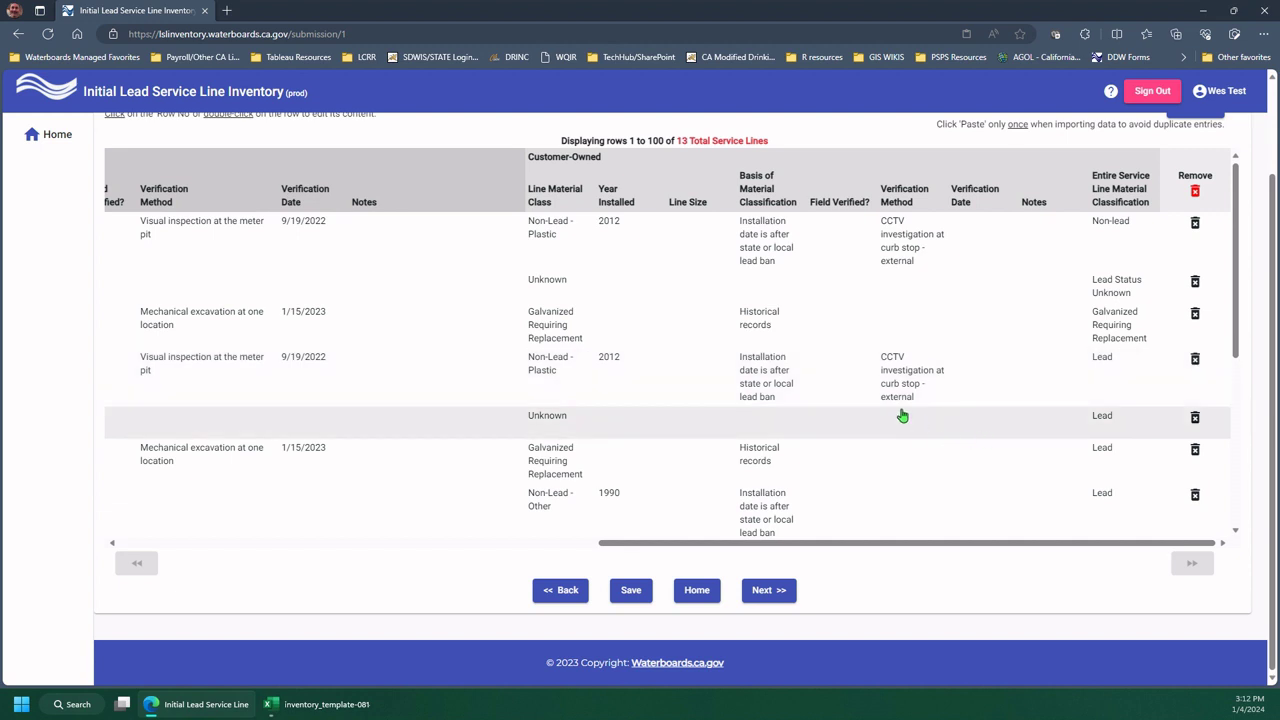
{"action": "scroll", "coordinate": [900, 414], "scroll_direction": "up", "scroll_amount": 2}
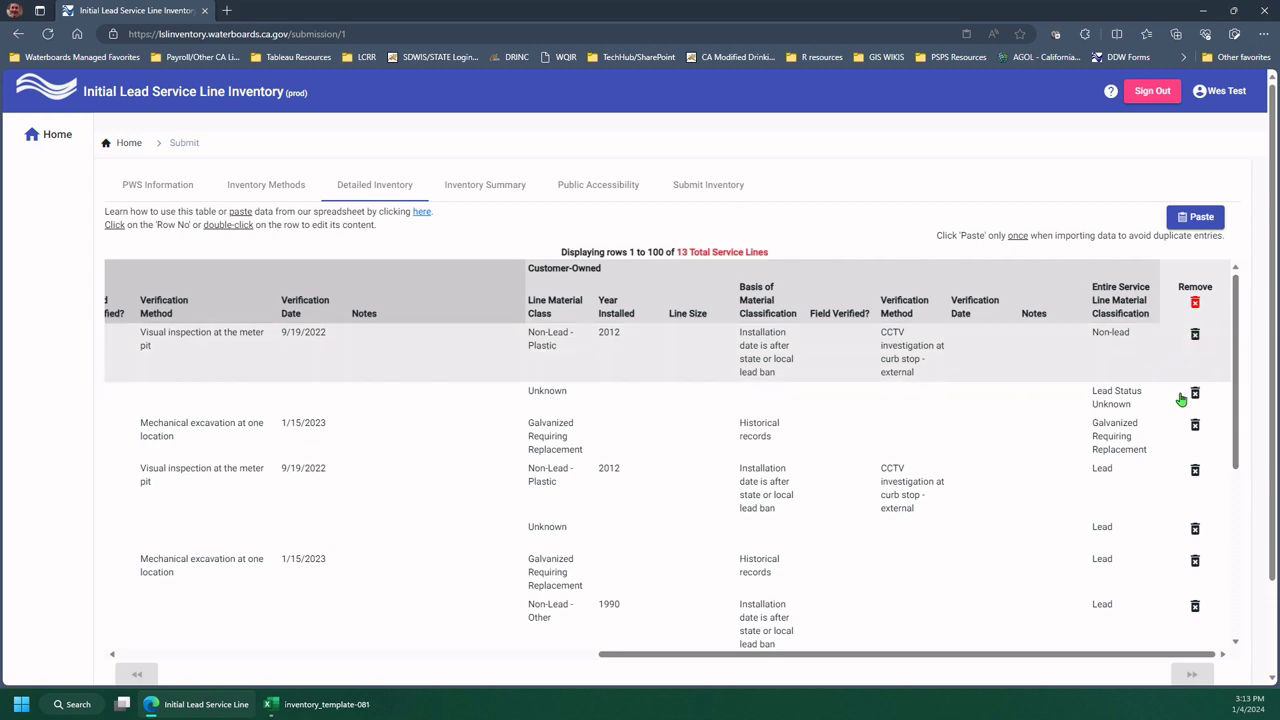
{"action": "left_click_drag", "start_coordinate": [946, 661], "coordinate": [978, 691]}
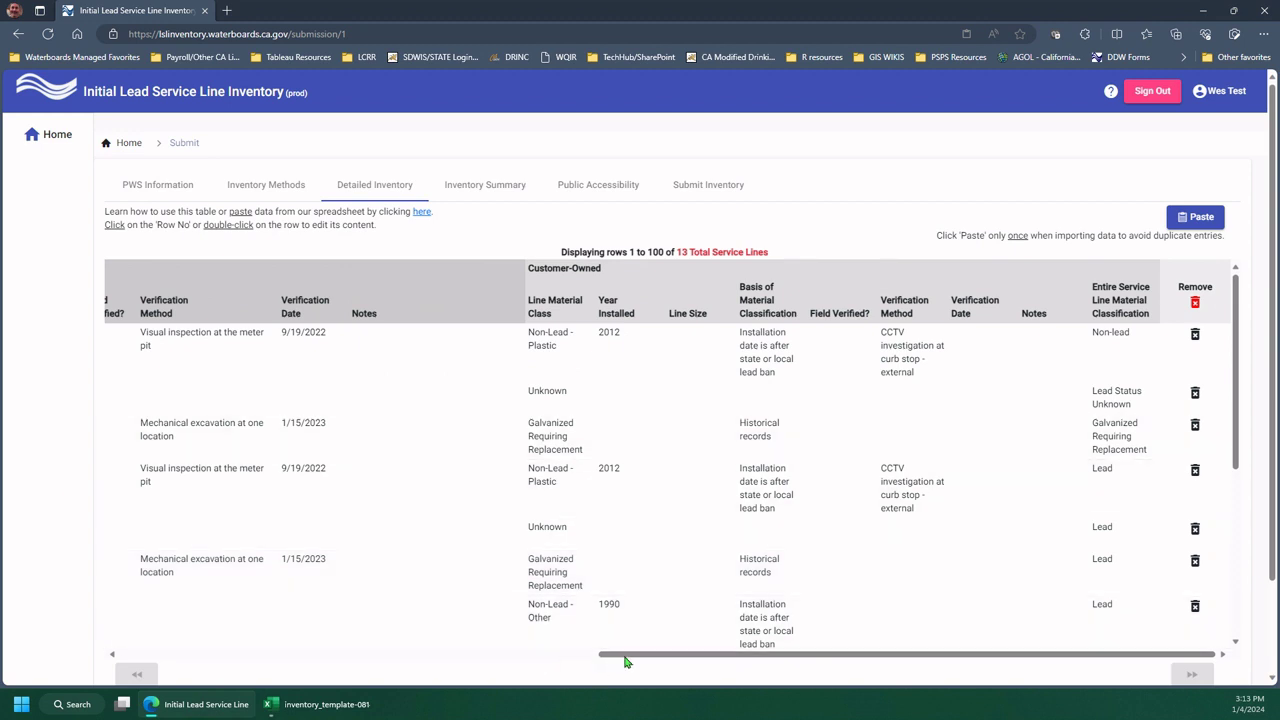
{"action": "left_click_drag", "start_coordinate": [625, 661], "coordinate": [125, 663]}
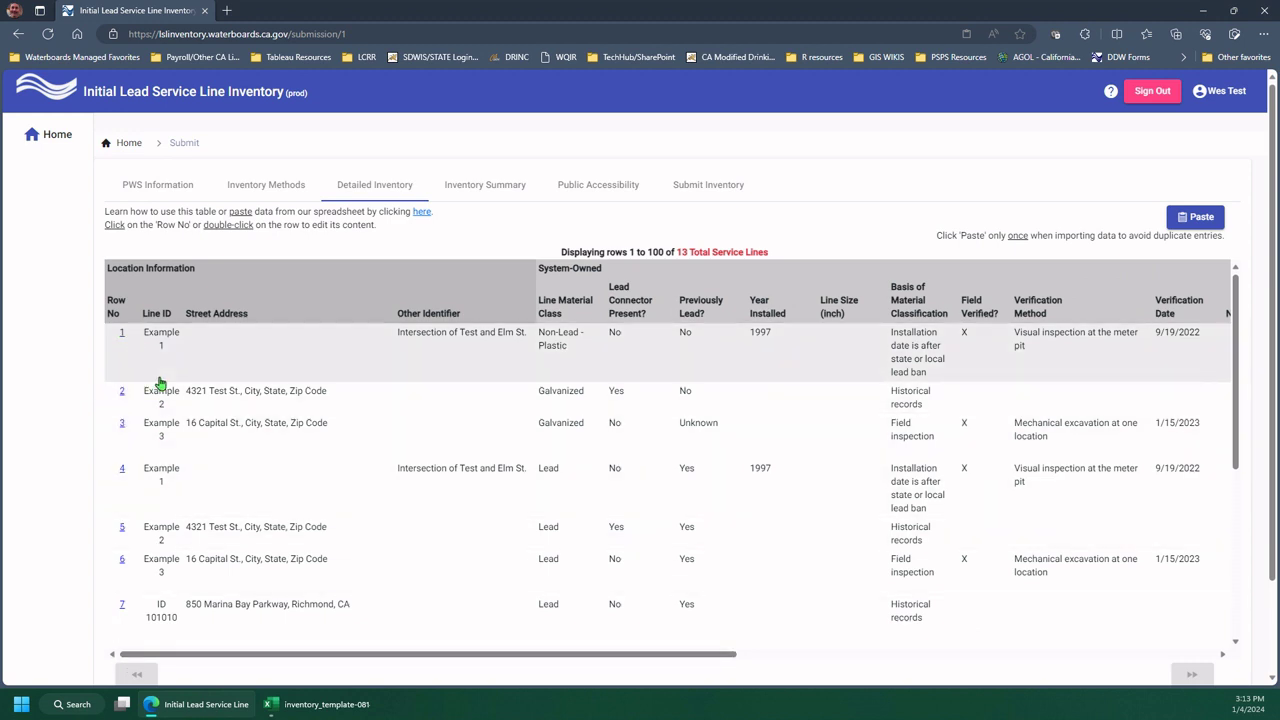
{"action": "left_click", "coordinate": [121, 335]}
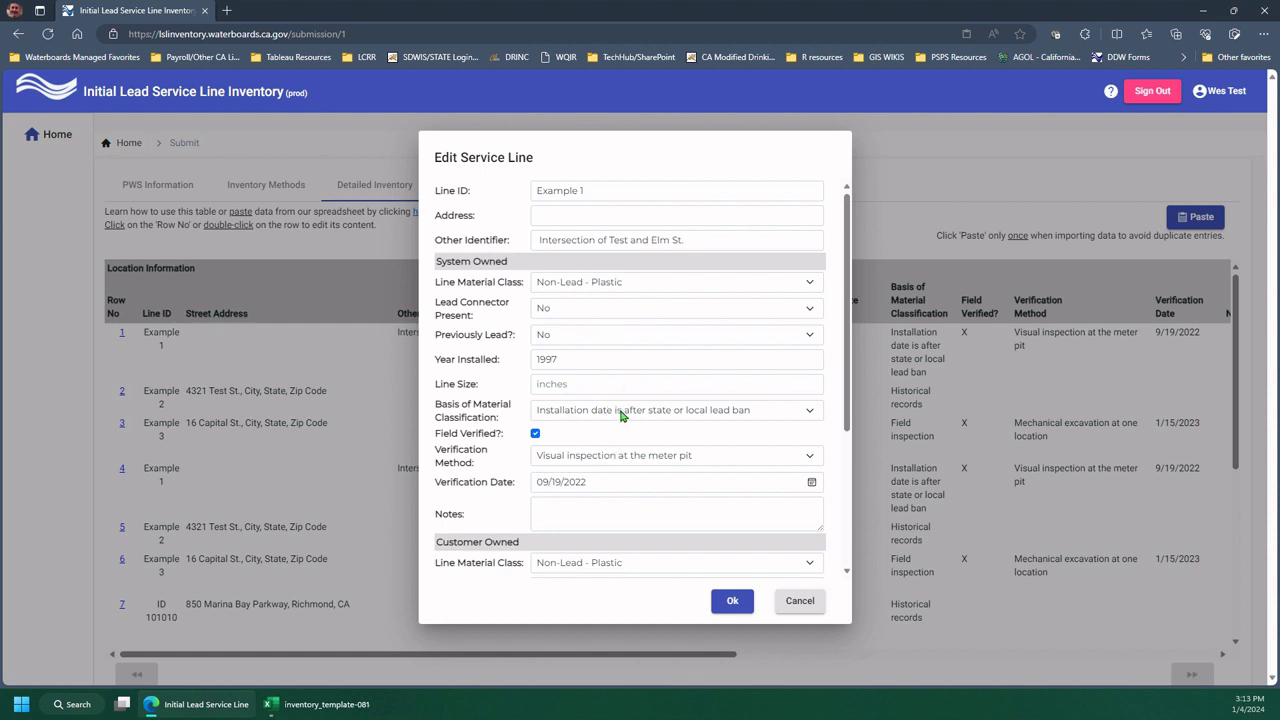
{"action": "scroll", "coordinate": [604, 380], "scroll_direction": "down", "scroll_amount": 3}
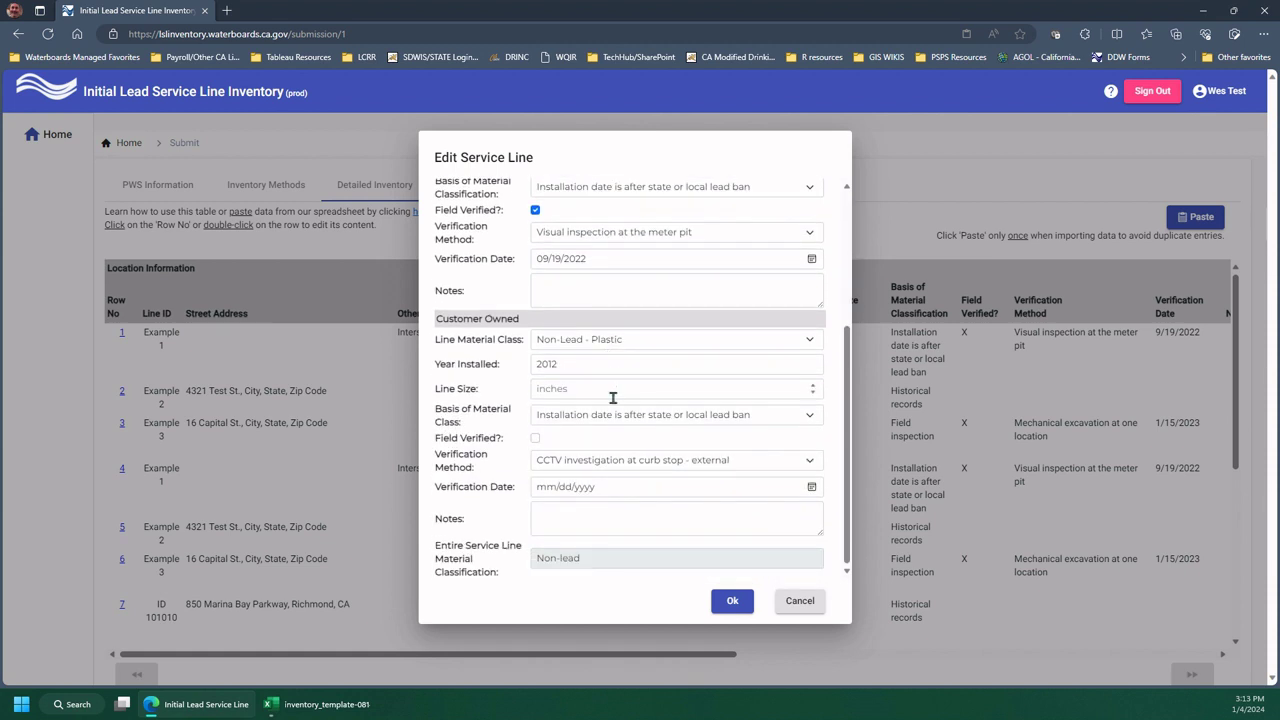
{"action": "scroll", "coordinate": [614, 398], "scroll_direction": "up", "scroll_amount": 3}
{"action": "left_click", "coordinate": [810, 285]}
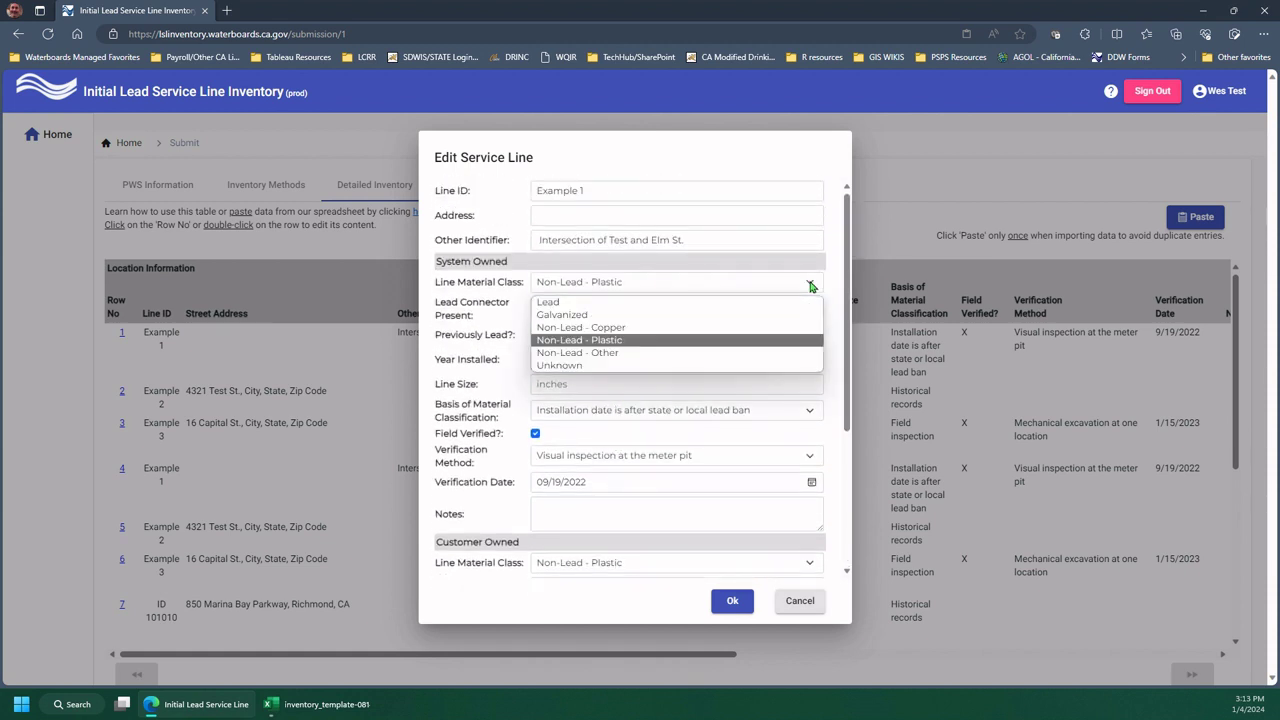
{"action": "left_click", "coordinate": [812, 287]}
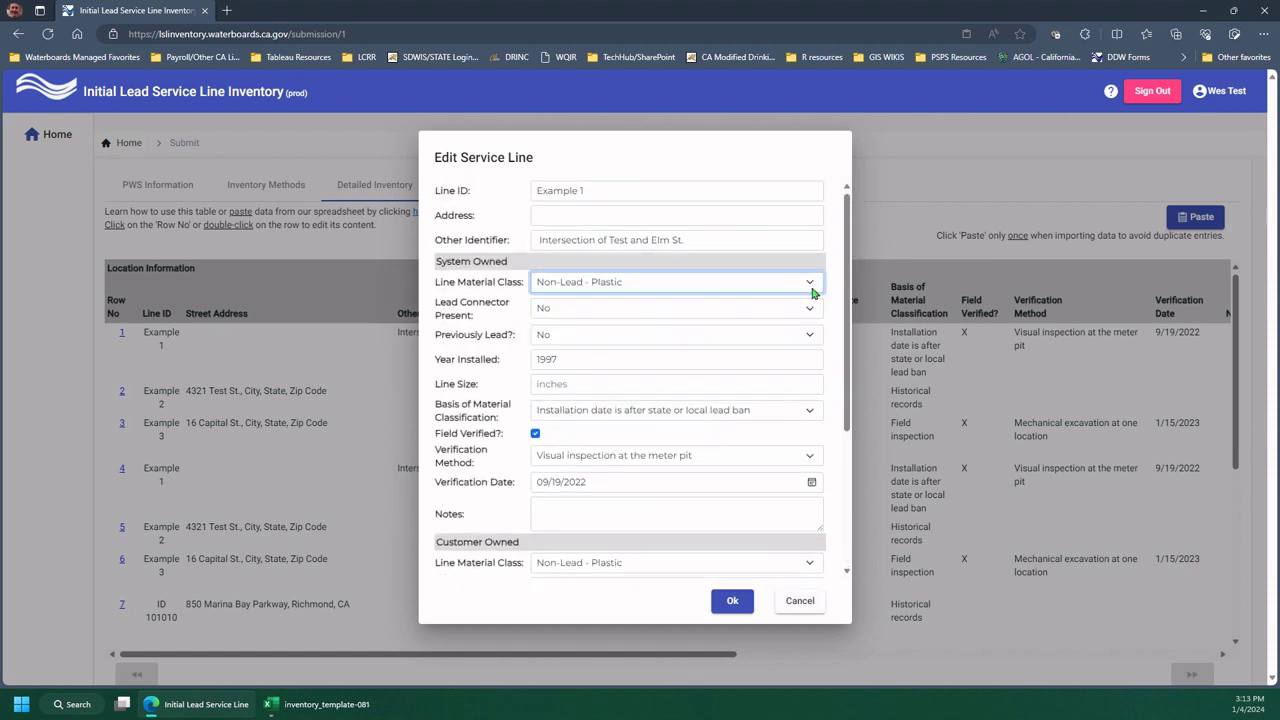
{"action": "left_click", "coordinate": [812, 336]}
{"action": "left_click", "coordinate": [812, 336]}
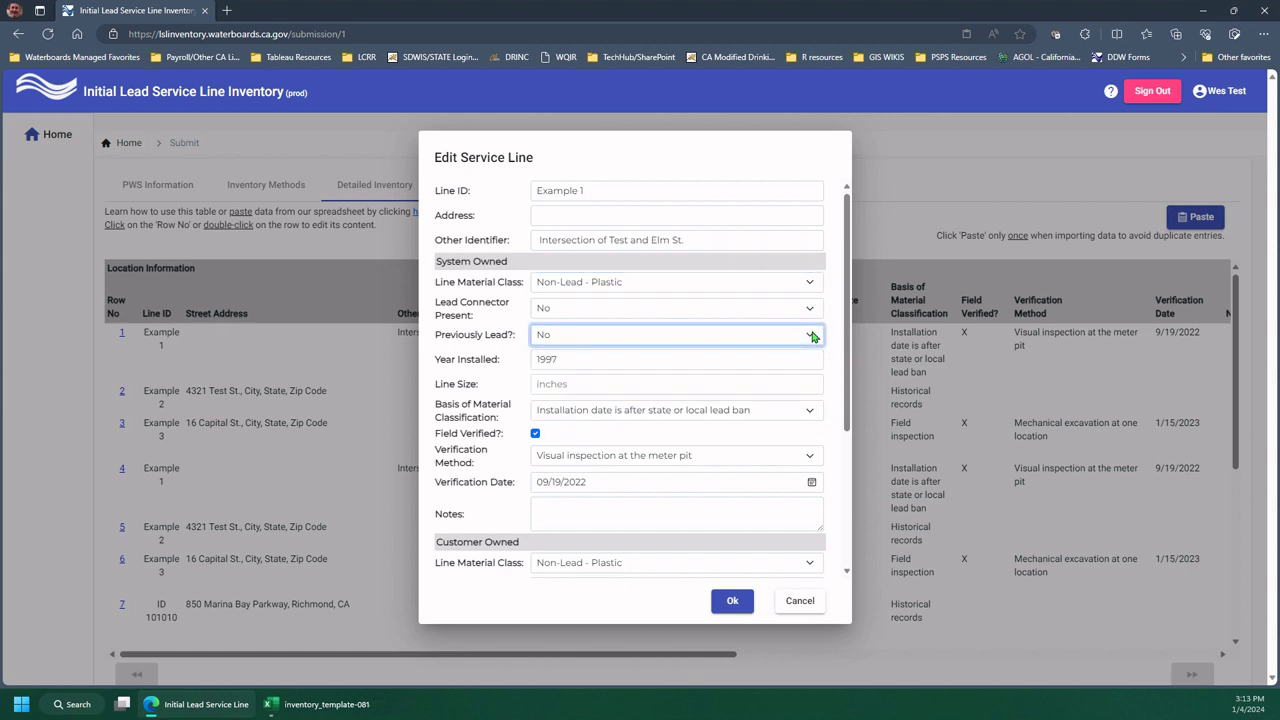
{"action": "scroll", "coordinate": [645, 450], "scroll_direction": "down", "scroll_amount": 3}
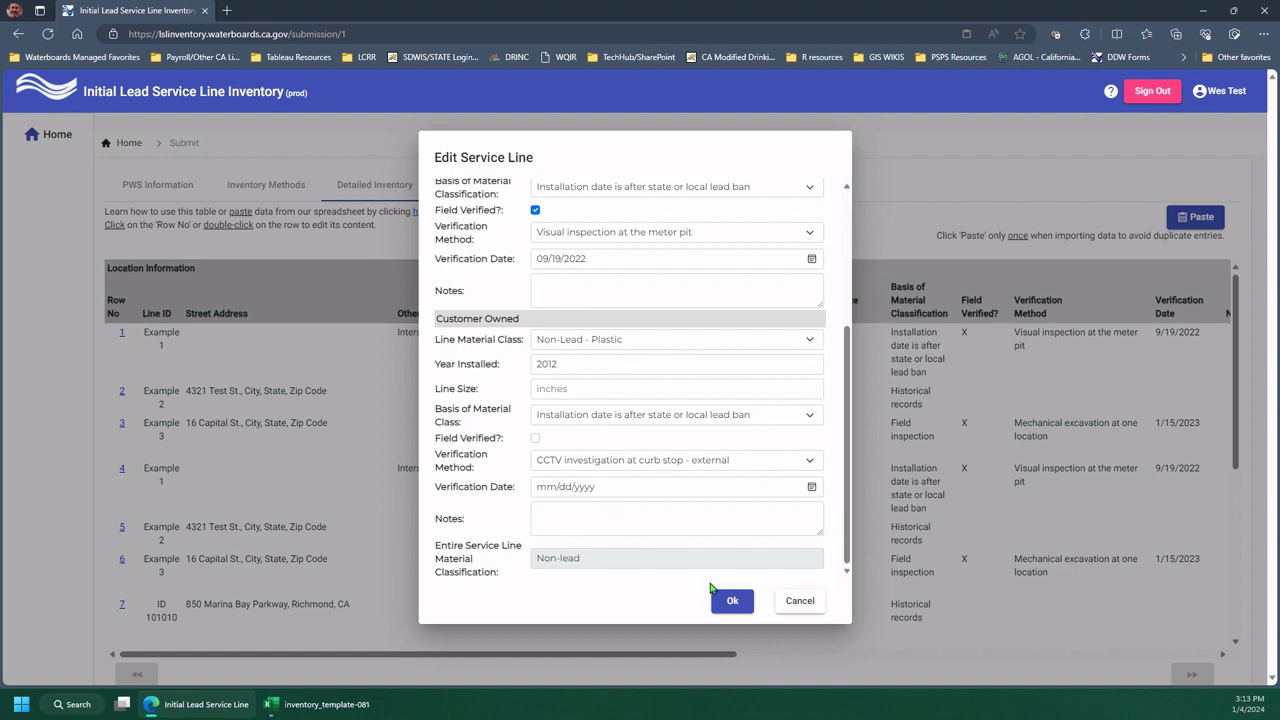
{"action": "left_click", "coordinate": [800, 603]}
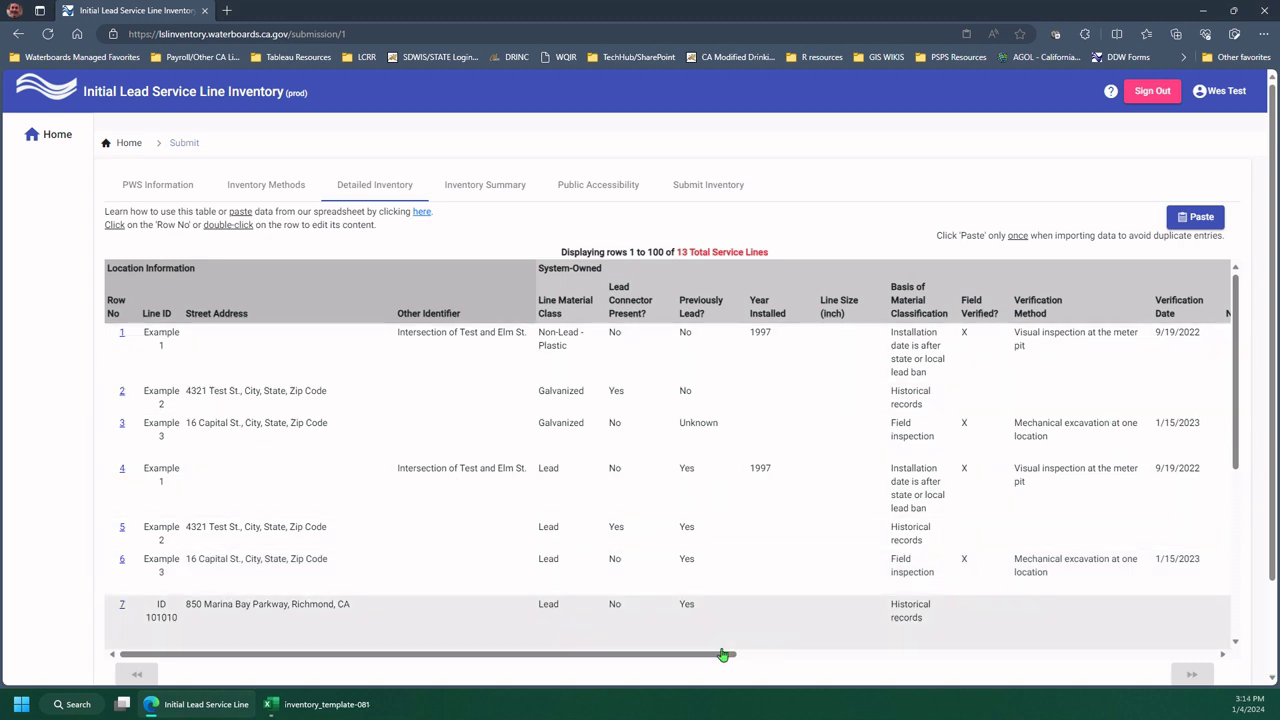
{"action": "left_click_drag", "start_coordinate": [726, 654], "coordinate": [1200, 660]}
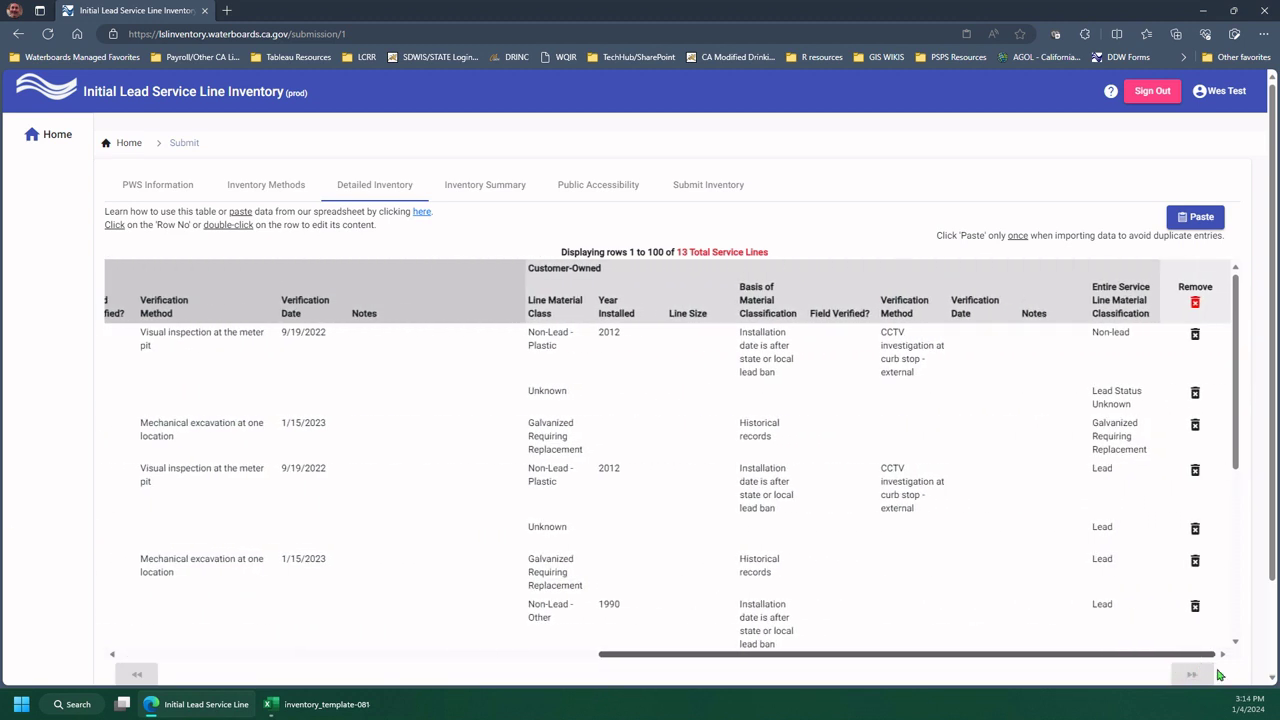
{"action": "scroll", "coordinate": [1098, 397], "scroll_direction": "down", "scroll_amount": 5}
{"action": "scroll", "coordinate": [1098, 400], "scroll_direction": "up", "scroll_amount": 6}
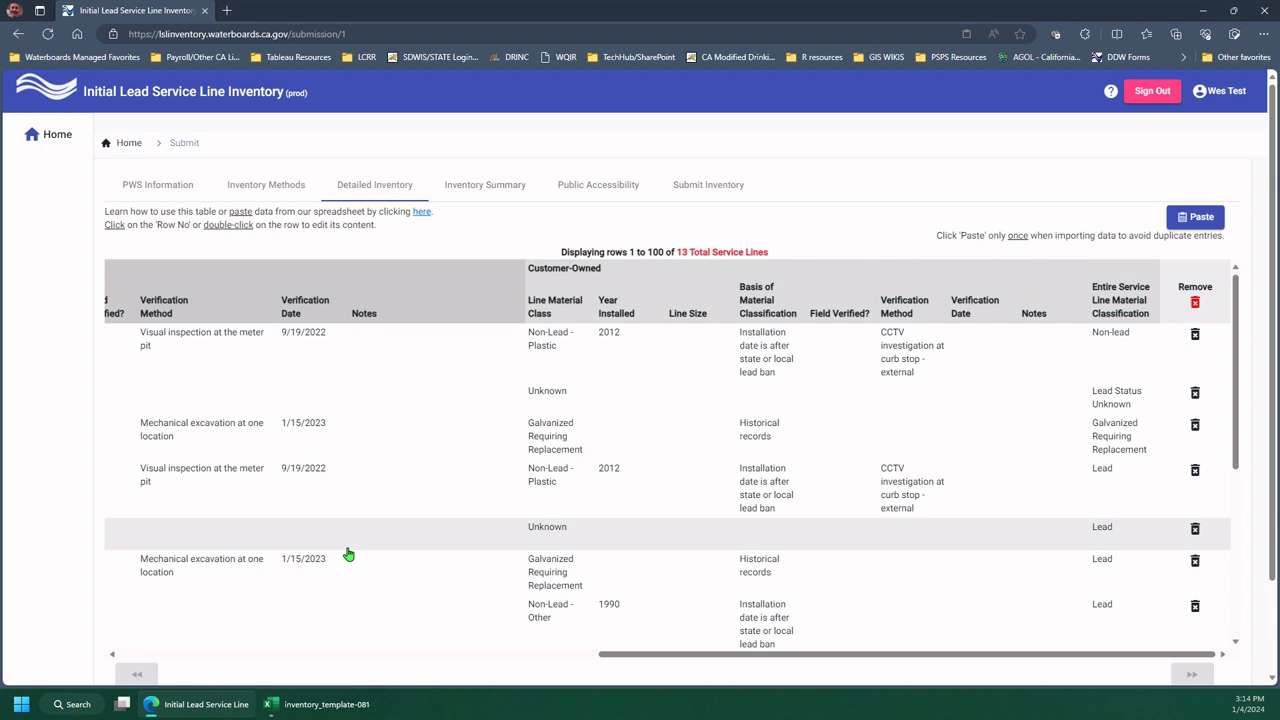
Copy the Excel template's rows 21 through 122 and return to the web inventory.
{"action": "left_click", "coordinate": [333, 710]}
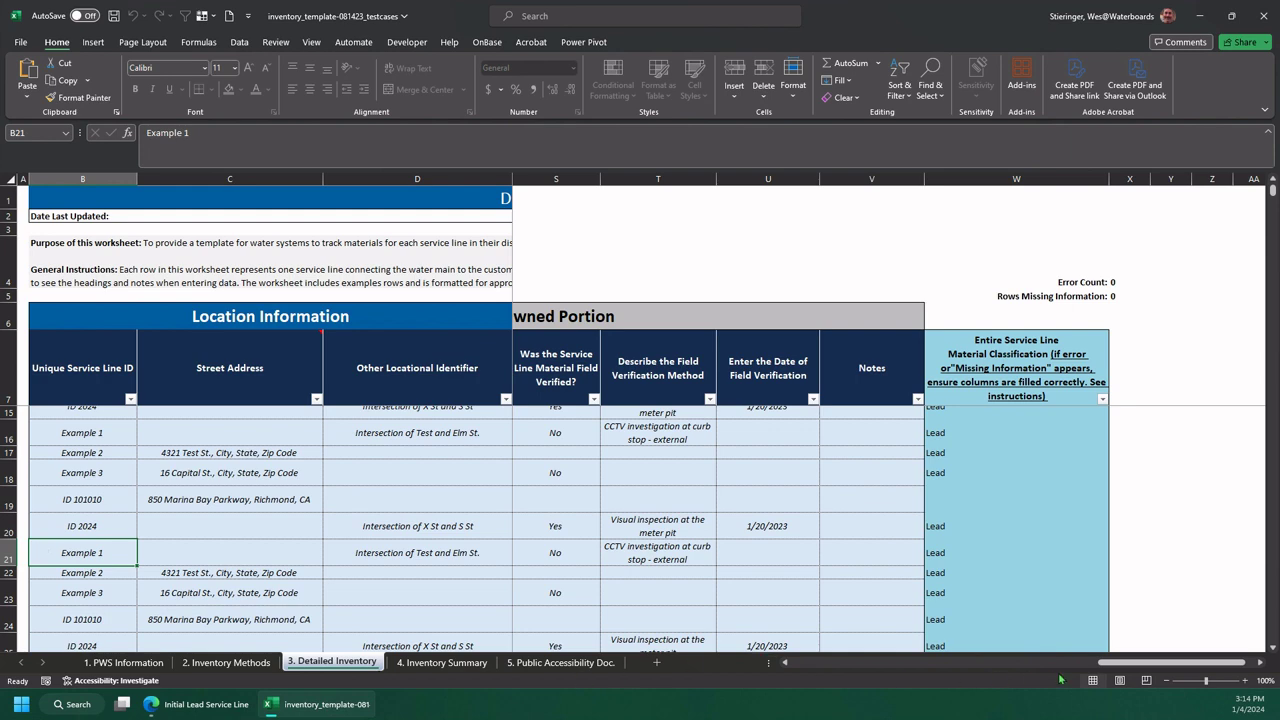
{"action": "left_click_drag", "start_coordinate": [1100, 663], "coordinate": [786, 663]}
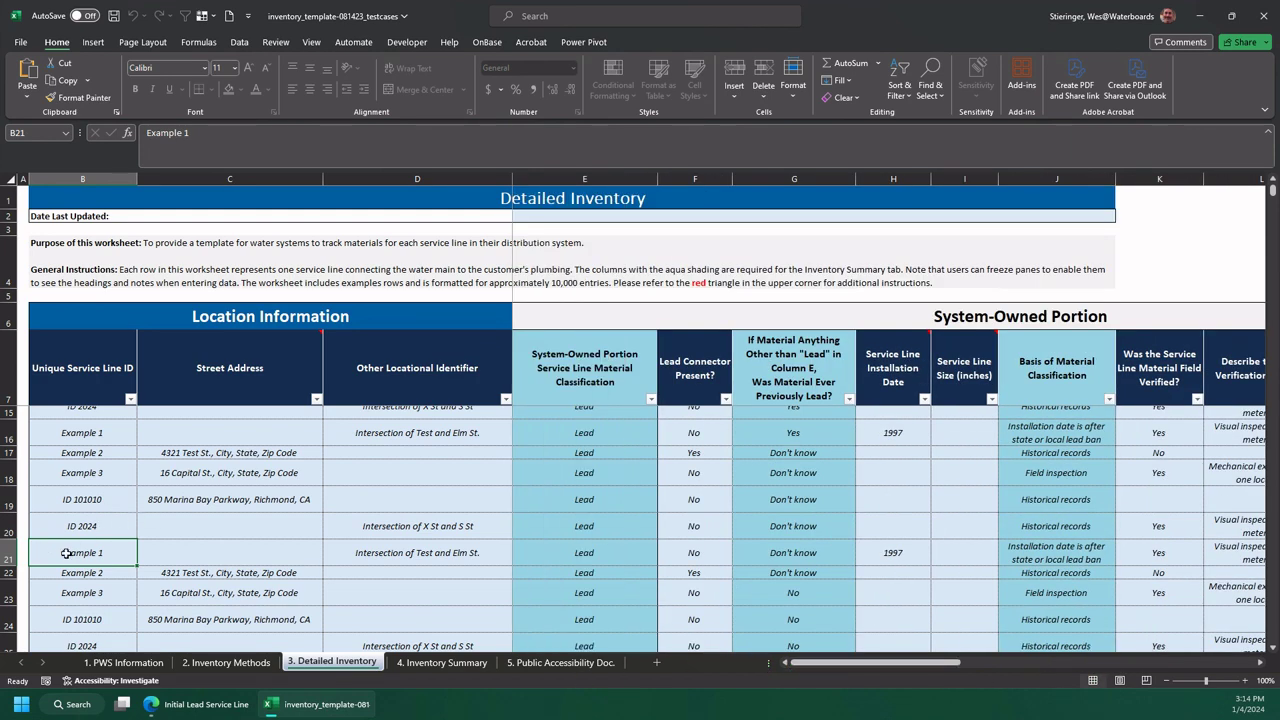
{"action": "left_click_drag", "start_coordinate": [66, 552], "coordinate": [52, 689]}
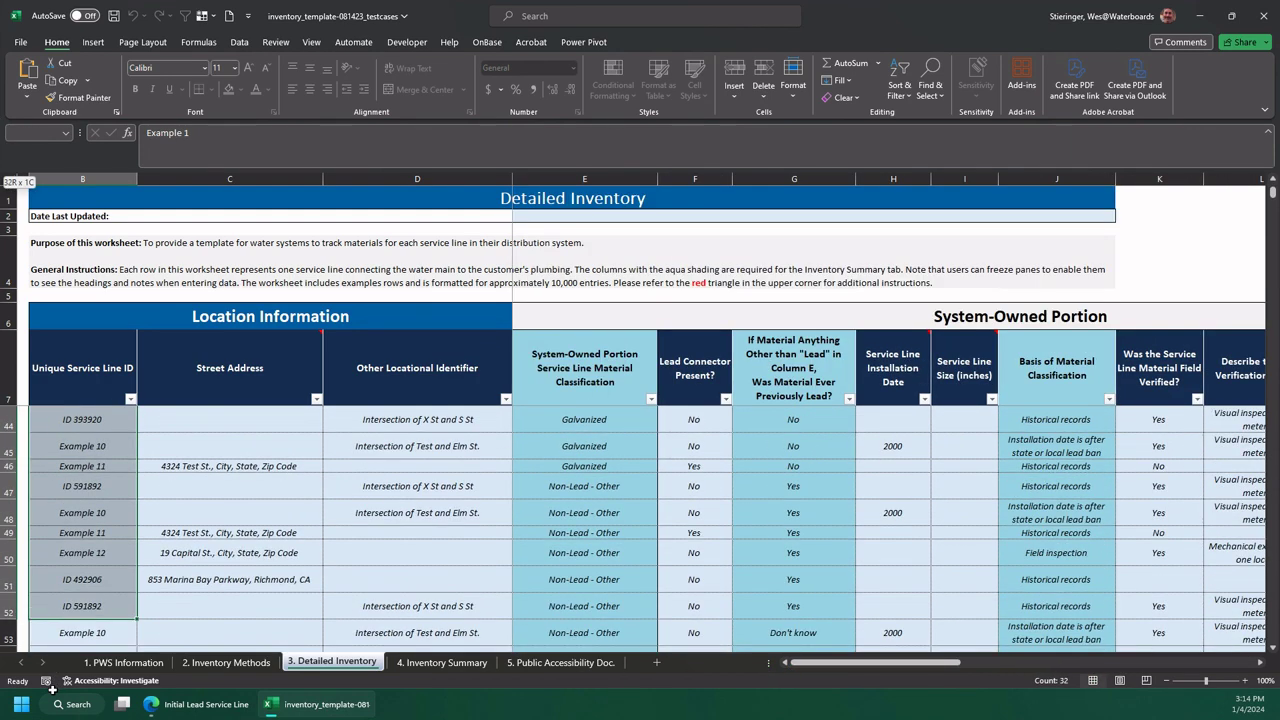
{"action": "left_click_drag", "start_coordinate": [52, 690], "coordinate": [907, 484]}
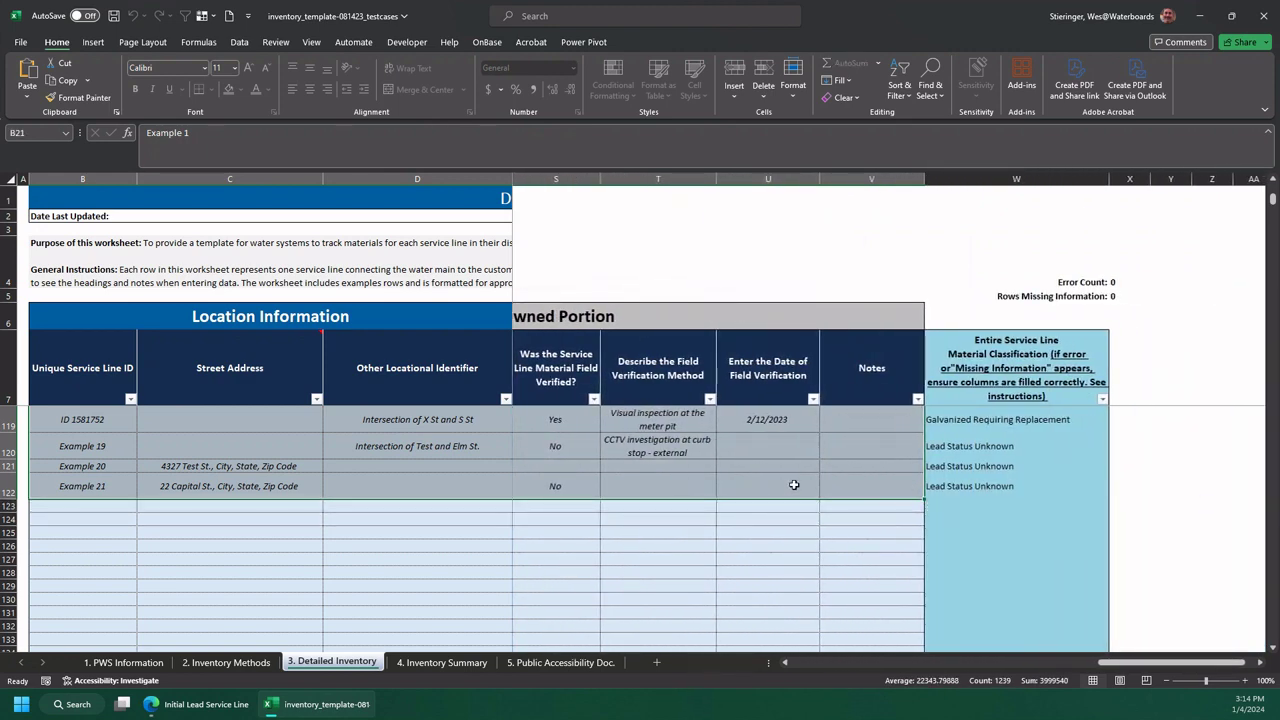
{"action": "key", "text": "ctrl+c"}
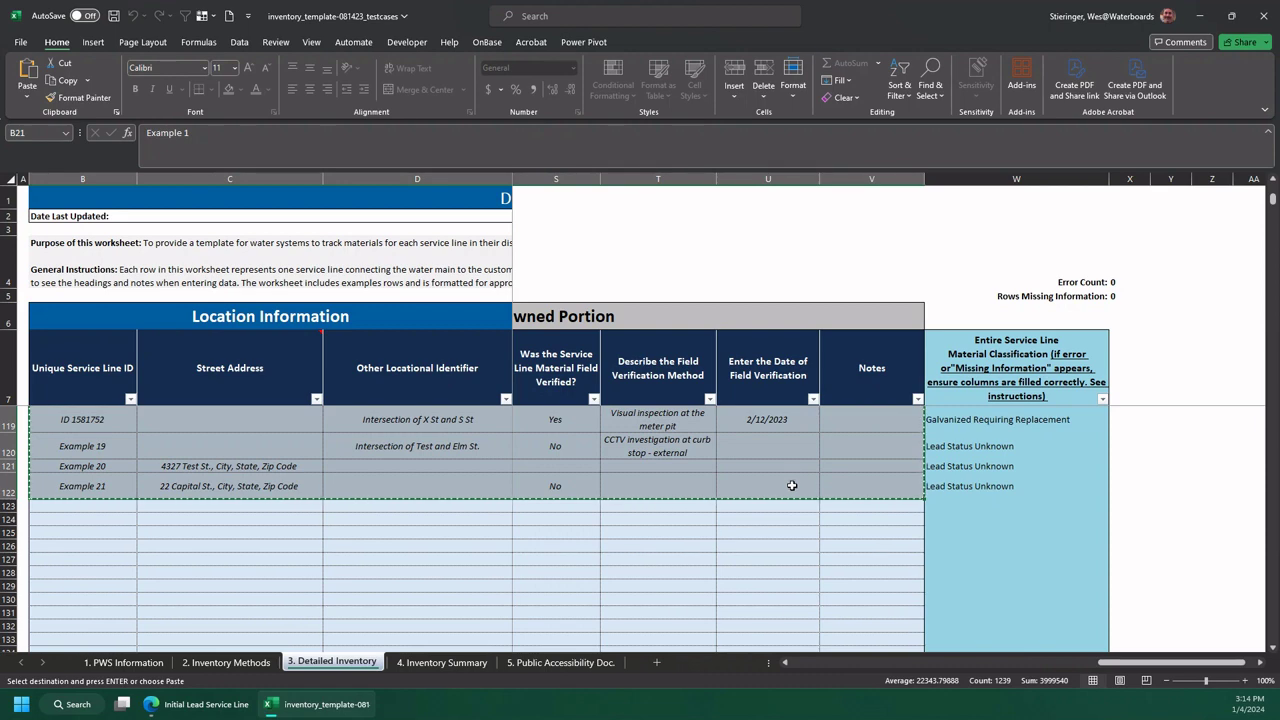
{"action": "left_click", "coordinate": [200, 704]}
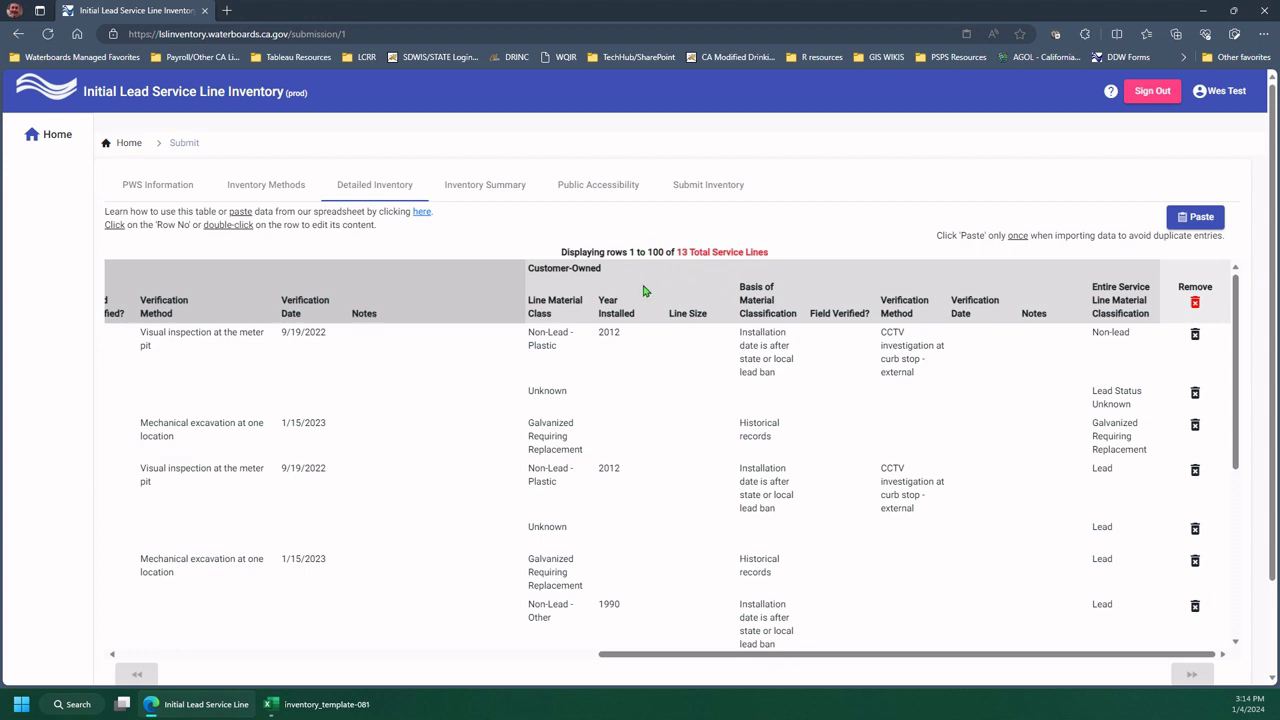
Paste the copied rows, bringing the table to 115 service lines, and scroll through them.
{"action": "left_click", "coordinate": [1200, 217]}
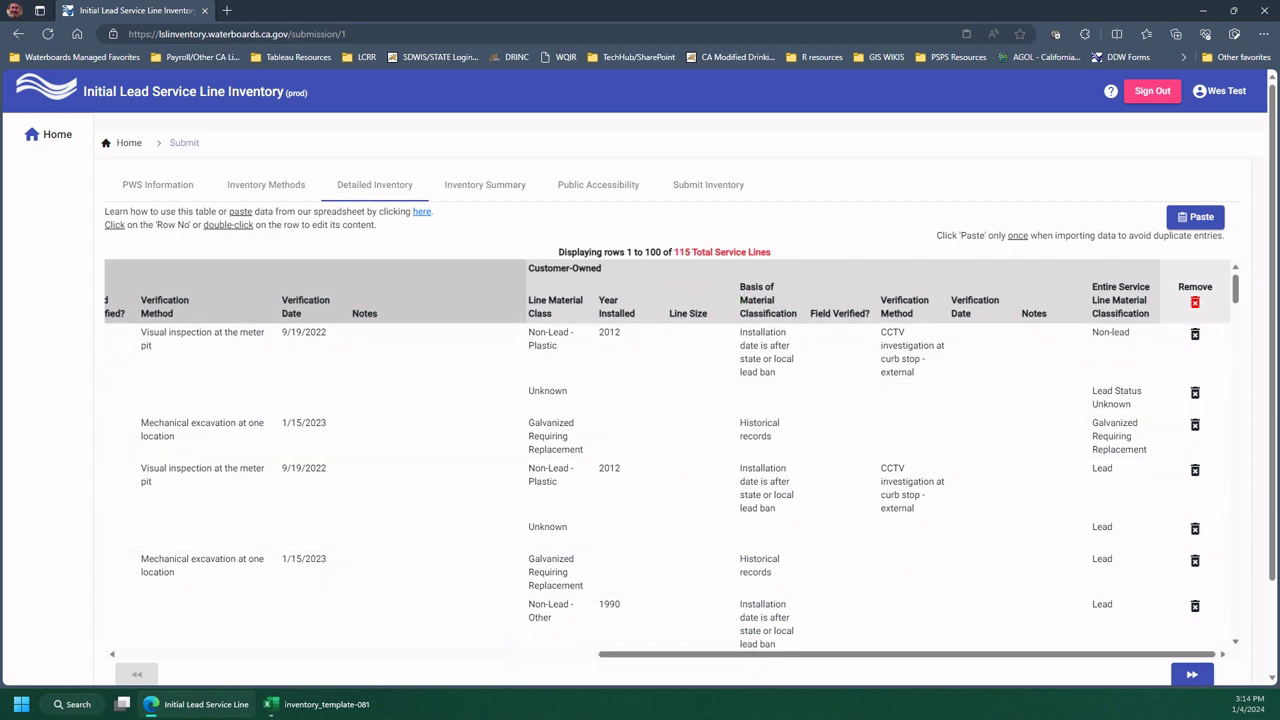
{"action": "scroll", "coordinate": [680, 460], "scroll_direction": "down", "scroll_amount": 2}
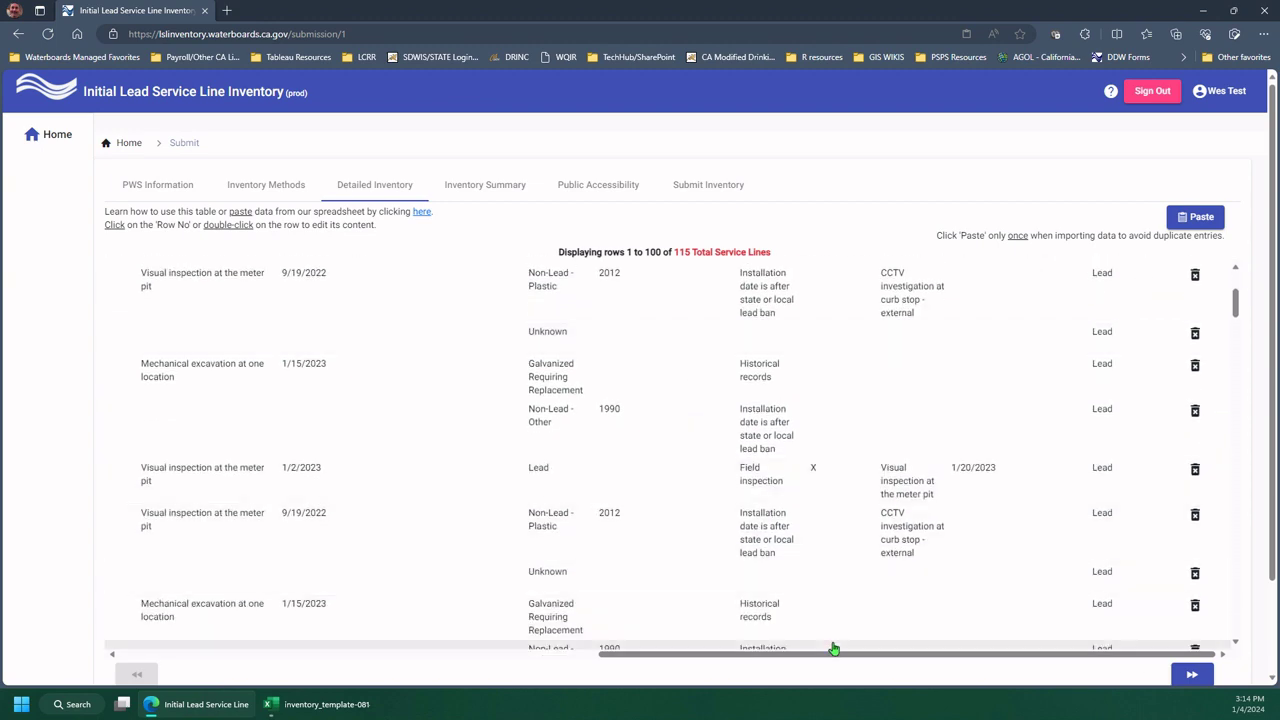
{"action": "scroll", "coordinate": [686, 495], "scroll_direction": "down", "scroll_amount": 3}
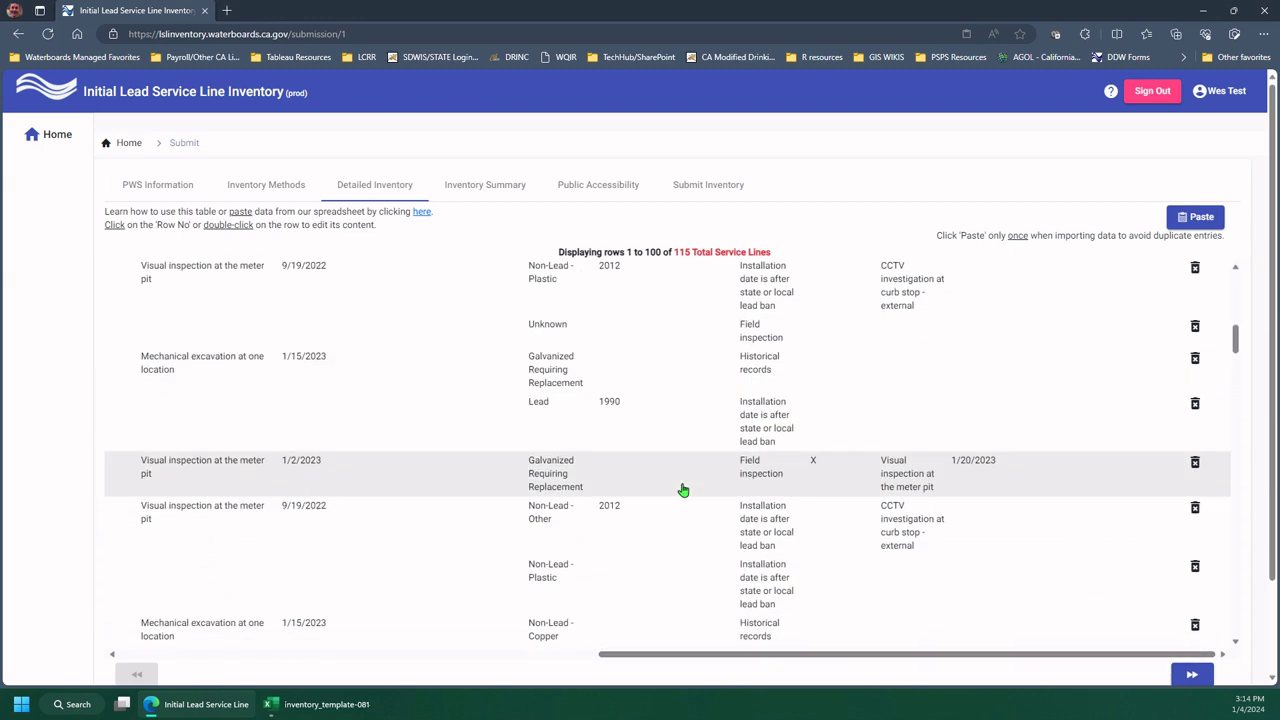
{"action": "scroll", "coordinate": [682, 490], "scroll_direction": "down", "scroll_amount": 5}
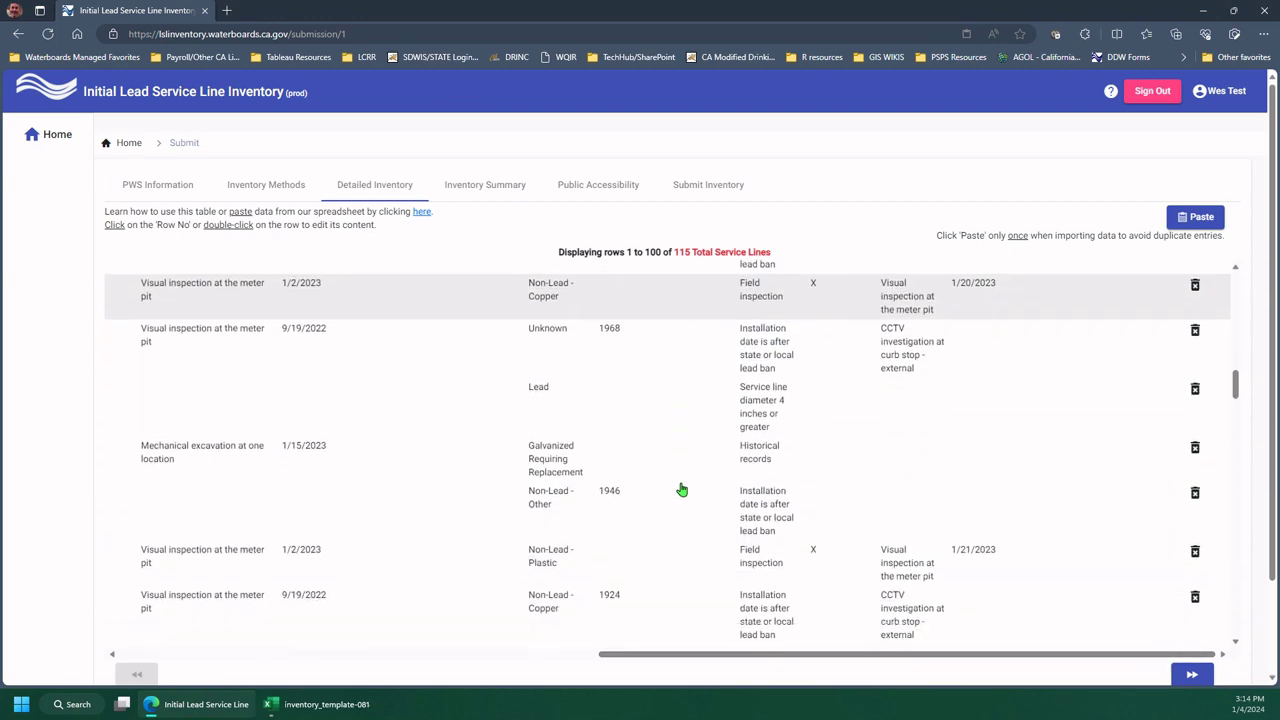
{"action": "scroll", "coordinate": [682, 490], "scroll_direction": "down", "scroll_amount": 5}
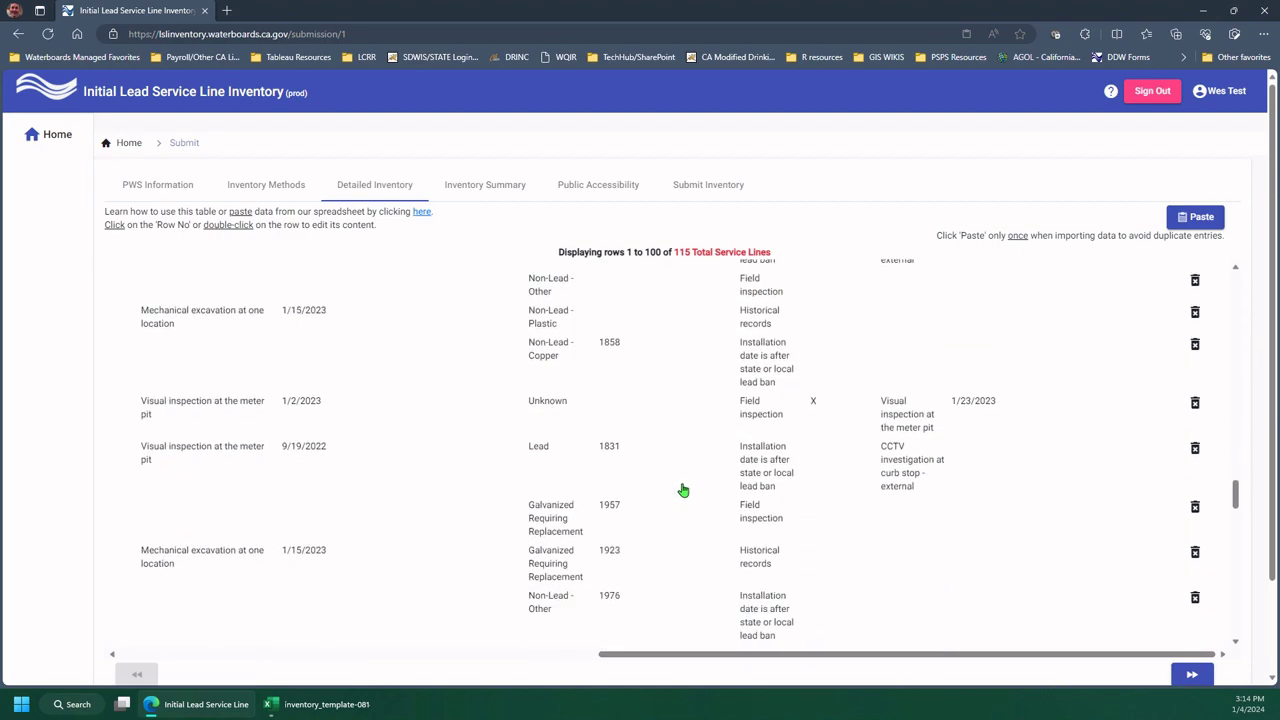
{"action": "scroll", "coordinate": [682, 490], "scroll_direction": "down", "scroll_amount": 5}
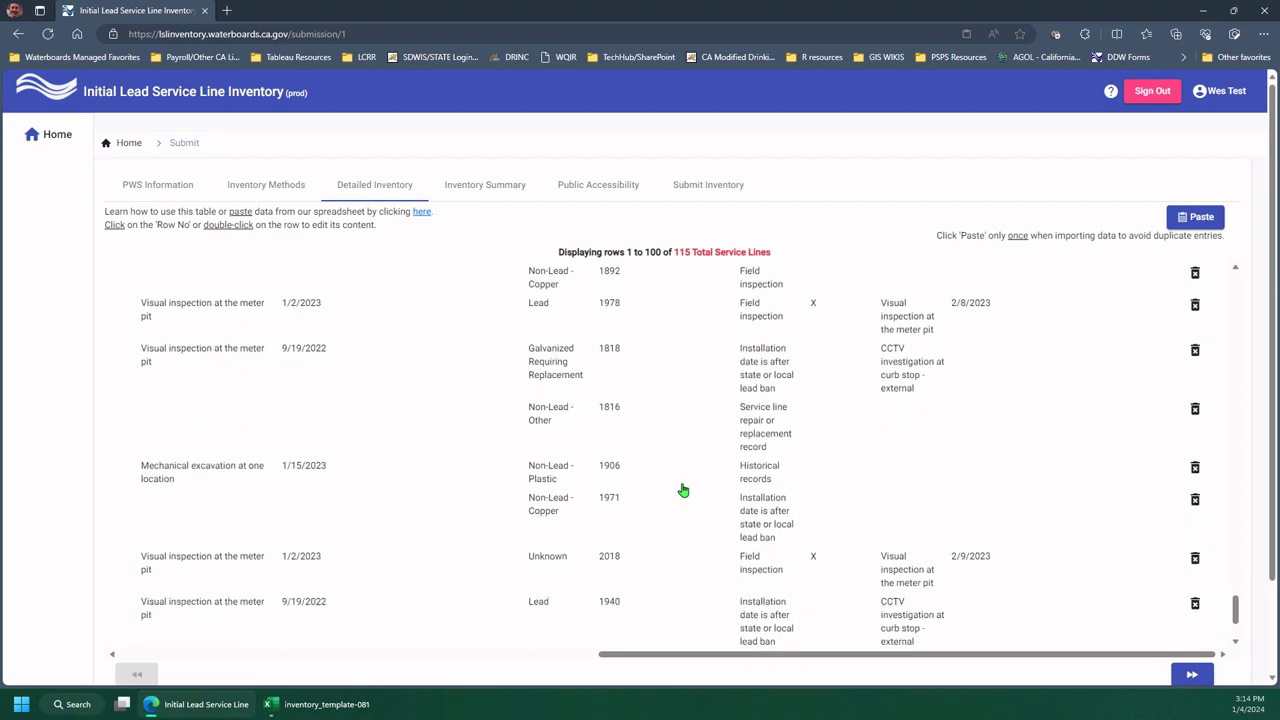
{"action": "scroll", "coordinate": [702, 584], "scroll_direction": "down", "scroll_amount": 2}
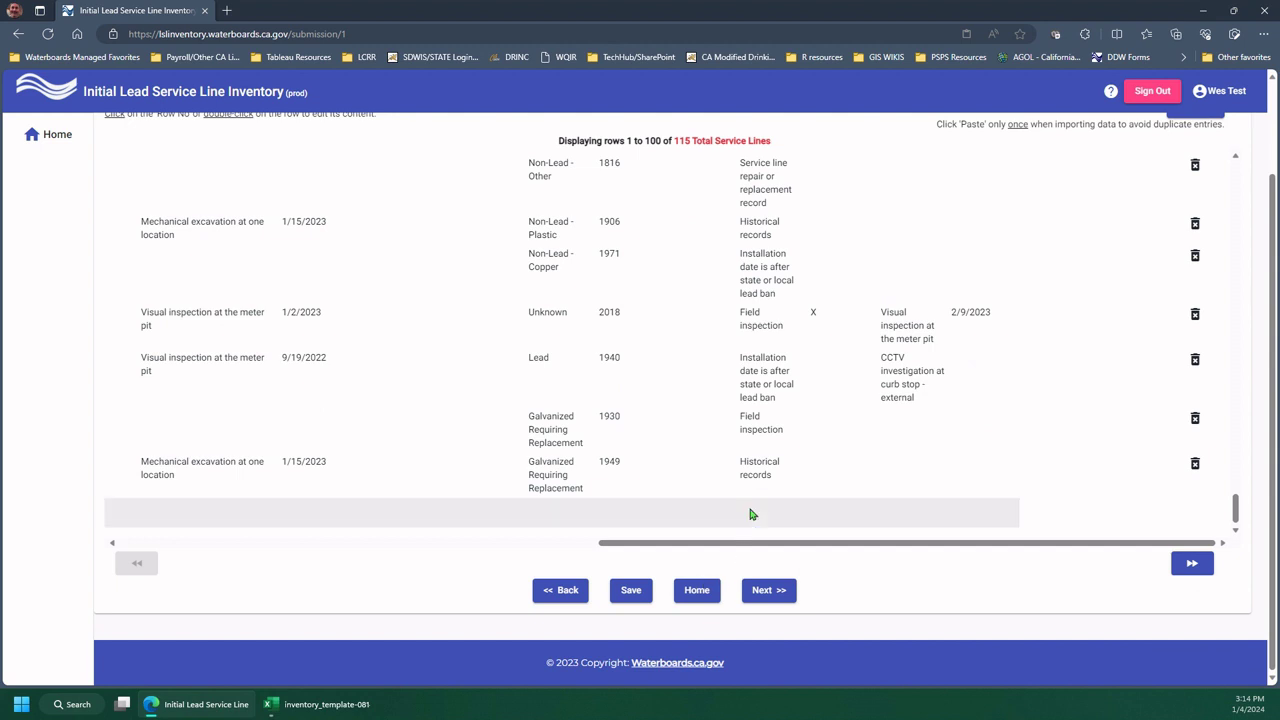
Save the 115 imported service lines and wait for the Saved notification.
{"action": "left_click", "coordinate": [631, 596]}
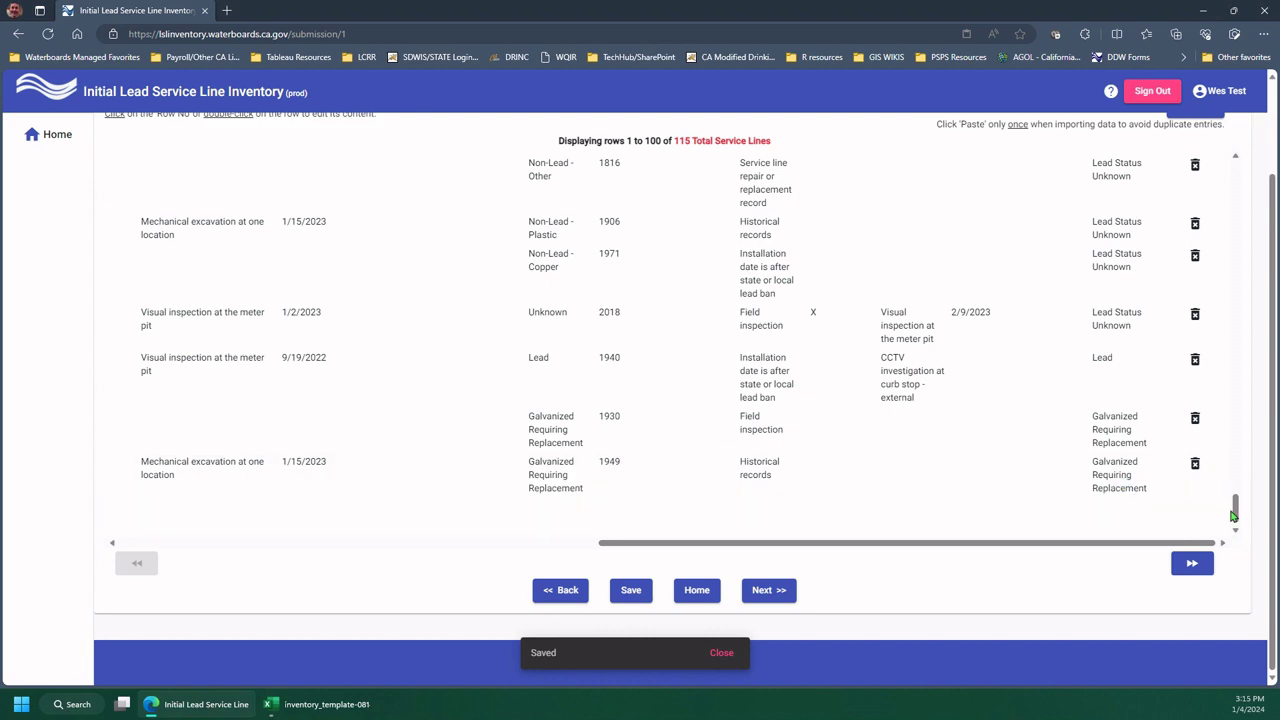
{"action": "mouse_move", "coordinate": [1238, 518]}
{"action": "left_mouse_down"}
{"action": "mouse_move", "coordinate": [1259, 158]}
{"action": "mouse_move", "coordinate": [1240, 505]}
{"action": "left_mouse_up"}
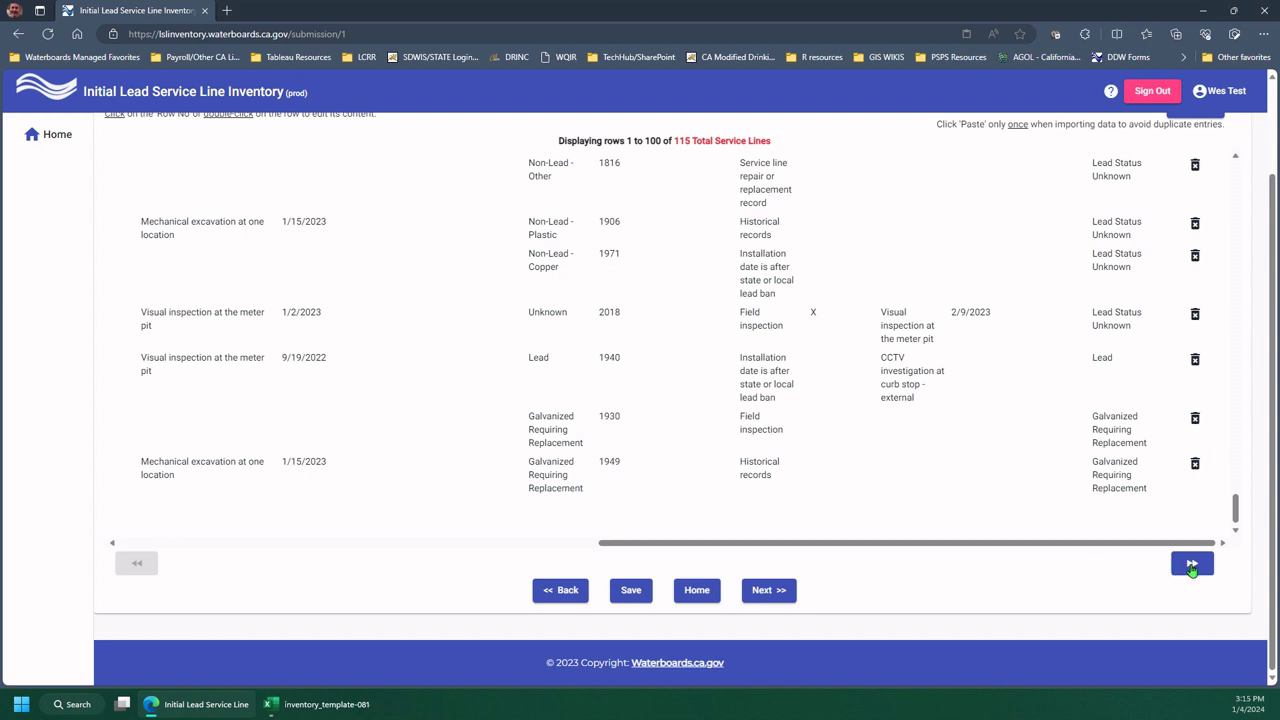
Look over service lines 101–115 on the second page of the table.
{"action": "left_click", "coordinate": [1192, 565]}
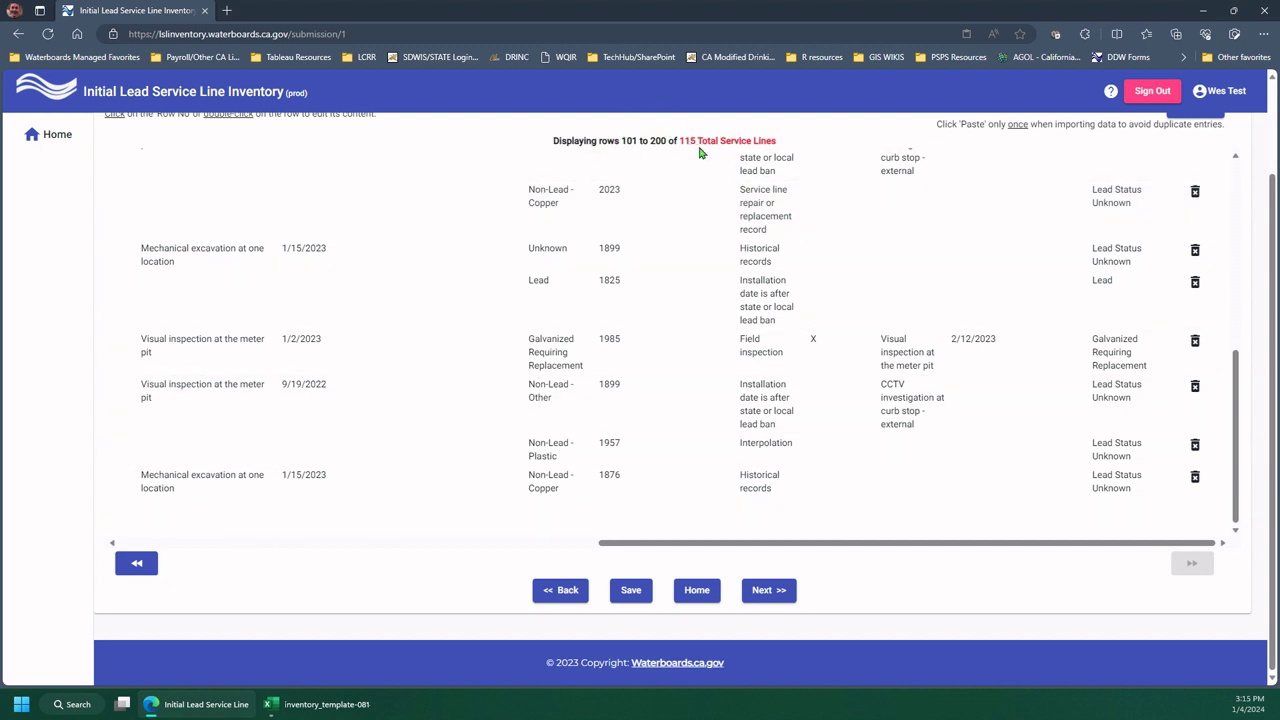
{"action": "scroll", "coordinate": [706, 335], "scroll_direction": "up", "scroll_amount": 5}
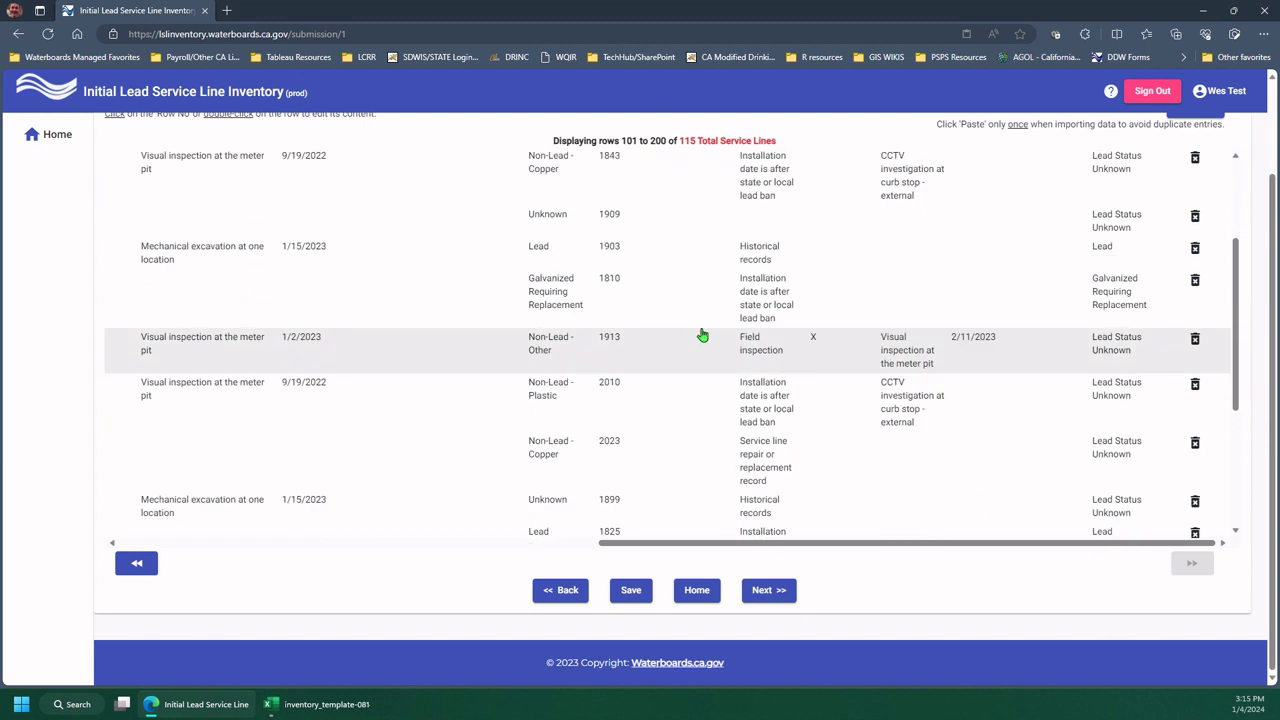
{"action": "scroll", "coordinate": [702, 330], "scroll_direction": "down", "scroll_amount": 2}
{"action": "scroll", "coordinate": [700, 330], "scroll_direction": "down", "scroll_amount": 3}
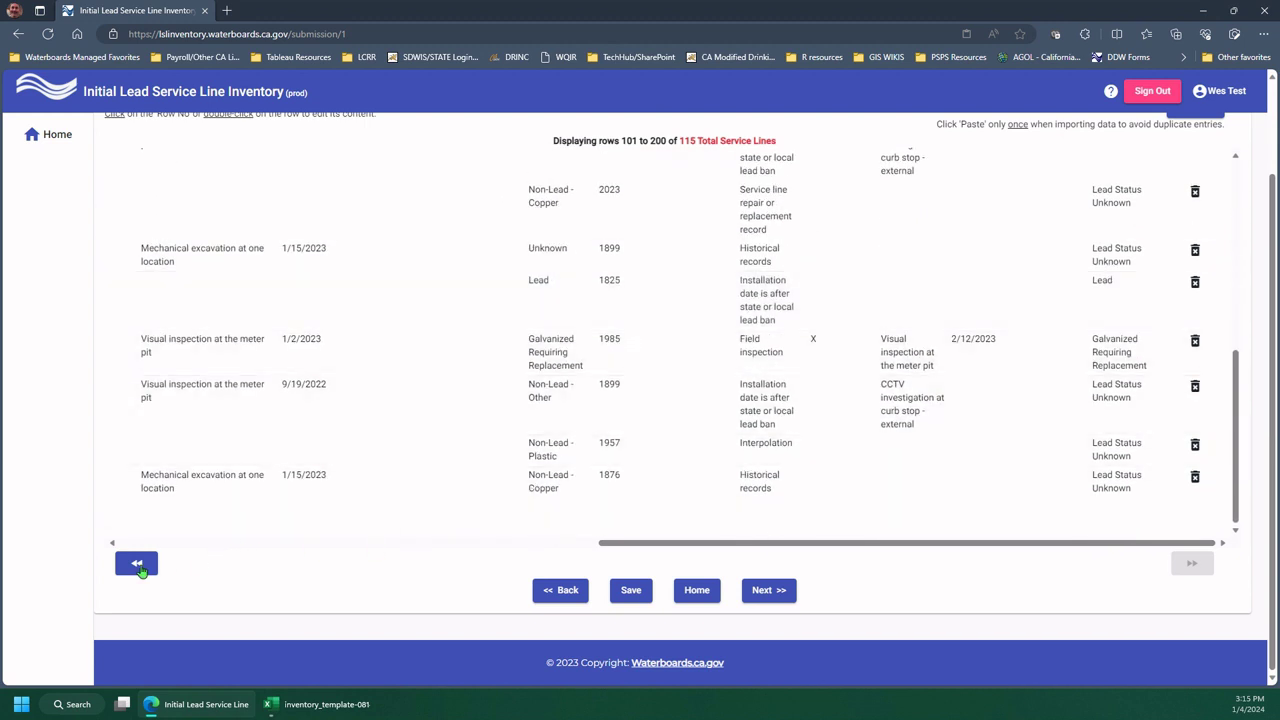
Go back to the first page and save the inventory again.
{"action": "left_click", "coordinate": [138, 565]}
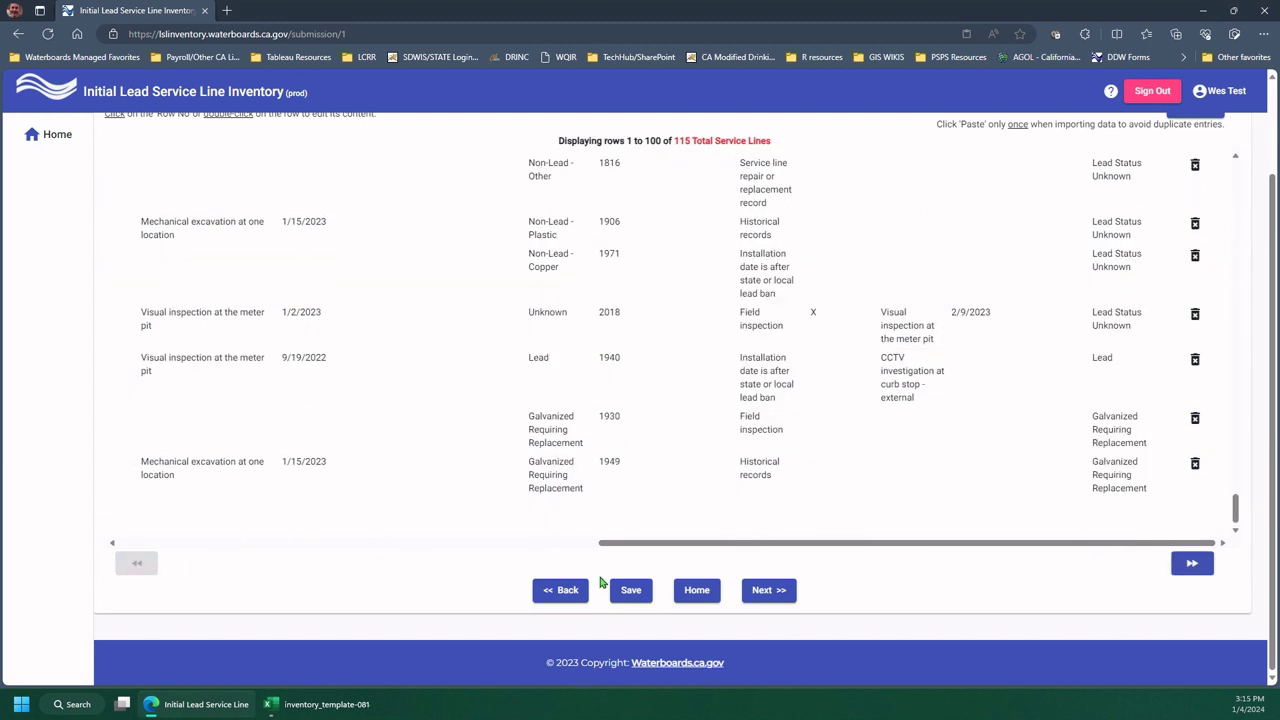
{"action": "left_click", "coordinate": [630, 592]}
{"action": "scroll", "coordinate": [594, 357], "scroll_direction": "up", "scroll_amount": 15}
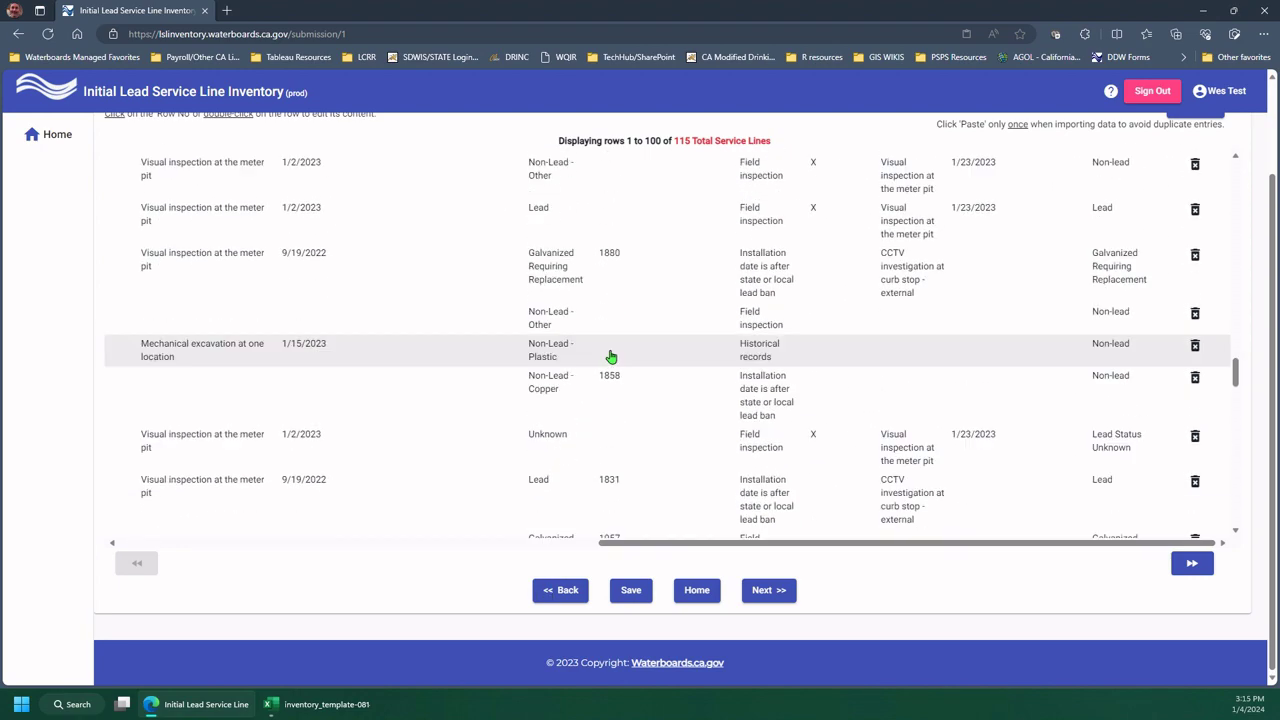
{"action": "scroll", "coordinate": [611, 357], "scroll_direction": "up", "scroll_amount": 10}
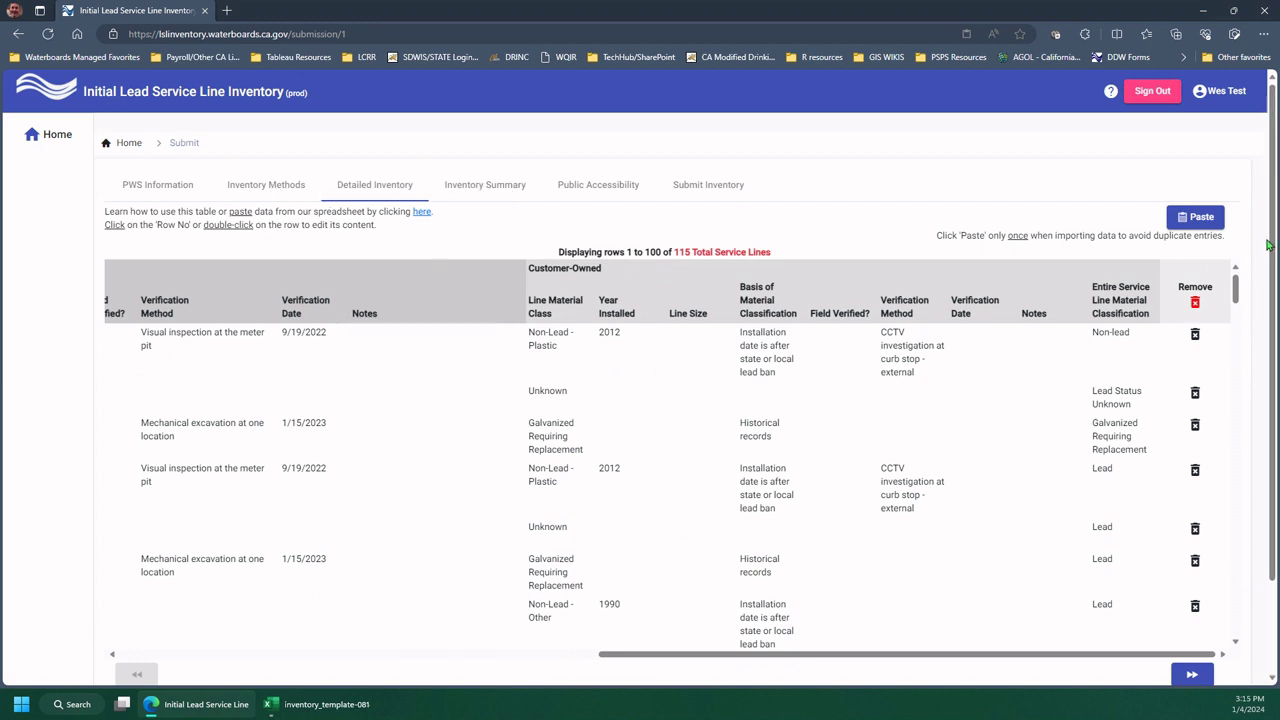
{"action": "left_click_drag", "start_coordinate": [1236, 292], "coordinate": [1257, 677]}
{"action": "scroll", "coordinate": [1025, 625], "scroll_direction": "down", "scroll_amount": 2}
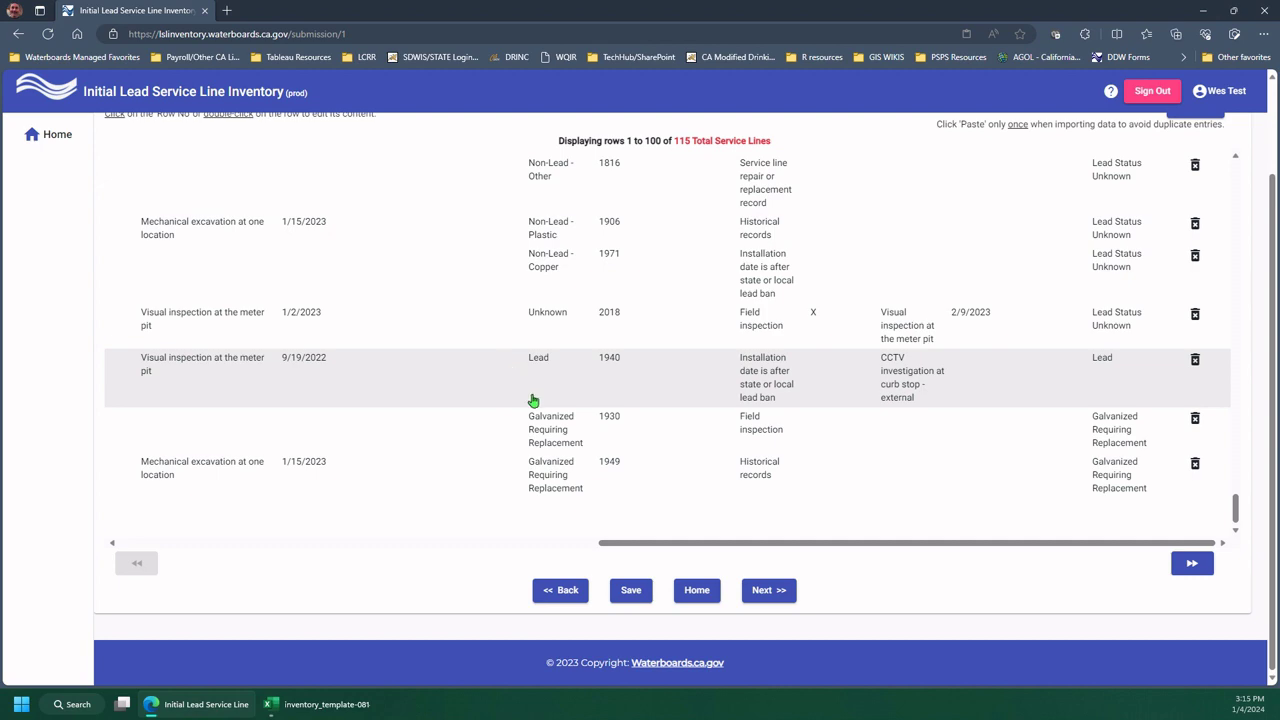
{"action": "scroll", "coordinate": [1058, 342], "scroll_direction": "up", "scroll_amount": 6}
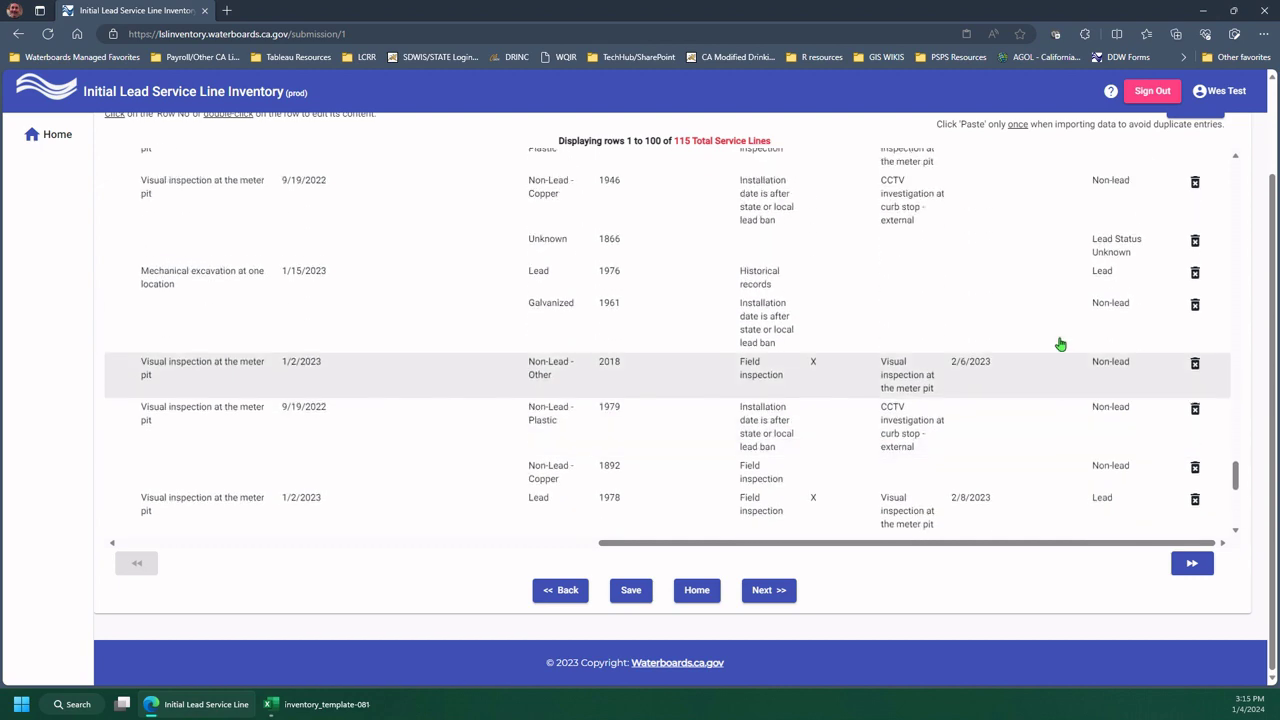
{"action": "scroll", "coordinate": [1060, 344], "scroll_direction": "up", "scroll_amount": 2}
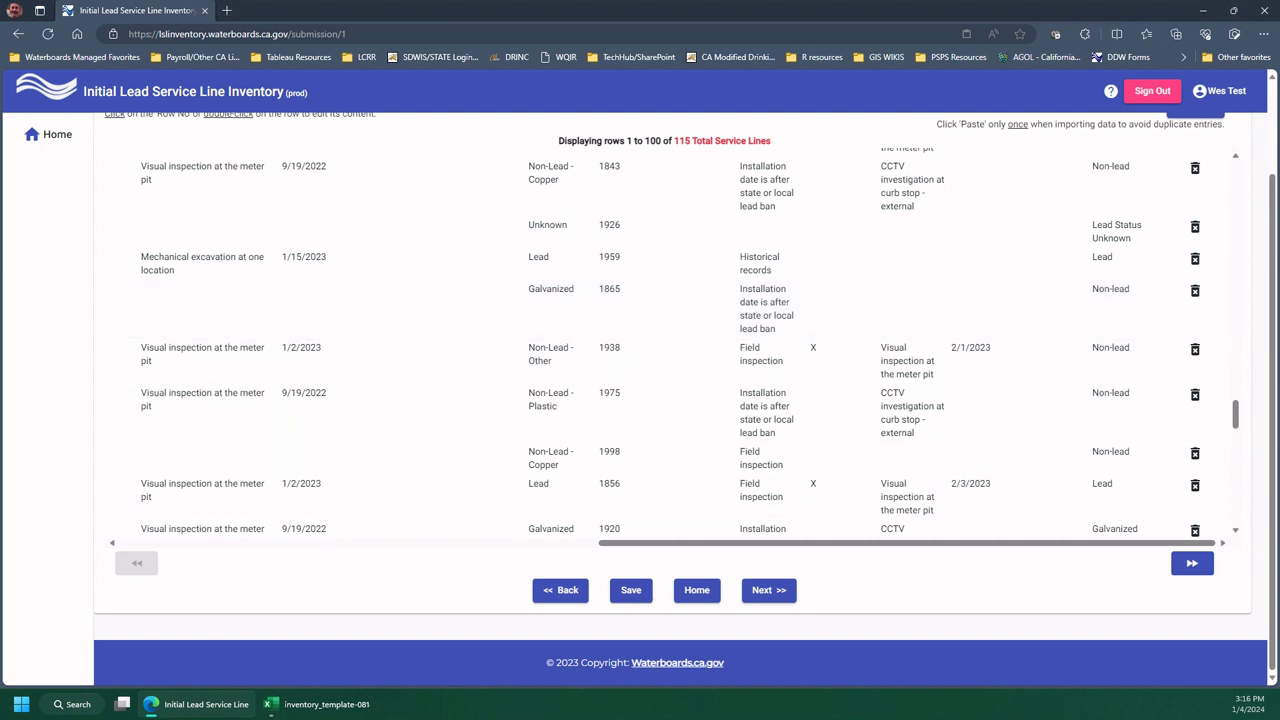
{"action": "scroll", "coordinate": [966, 371], "scroll_direction": "up", "scroll_amount": 3}
{"action": "left_click_drag", "start_coordinate": [1234, 389], "coordinate": [1236, 170]}
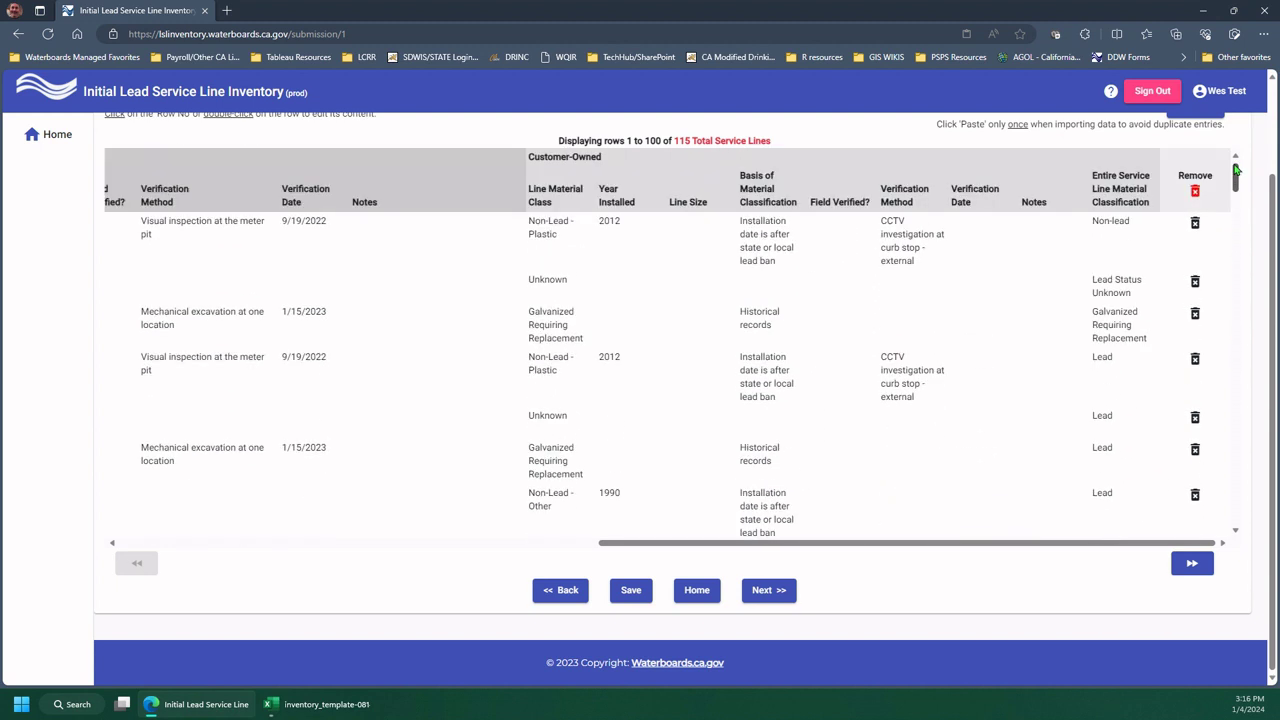